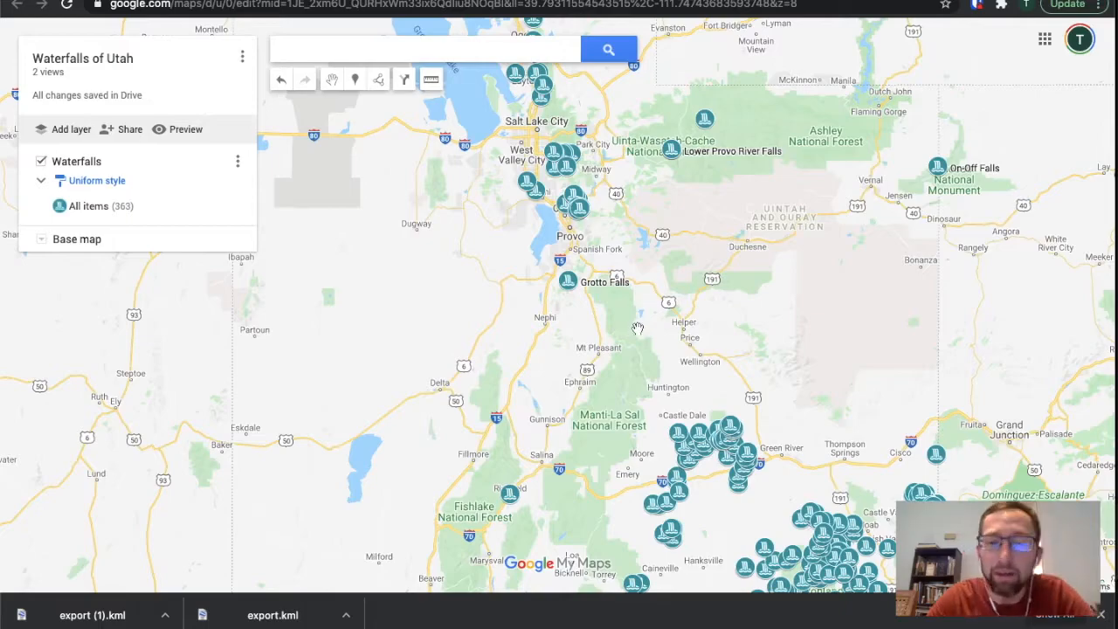
Examine the waterfall markers across the Utah map and view the details of the waterfall near Cannonville
{"action": "scroll", "coordinate": [594, 337], "scroll_direction": "down", "scroll_amount": 1}
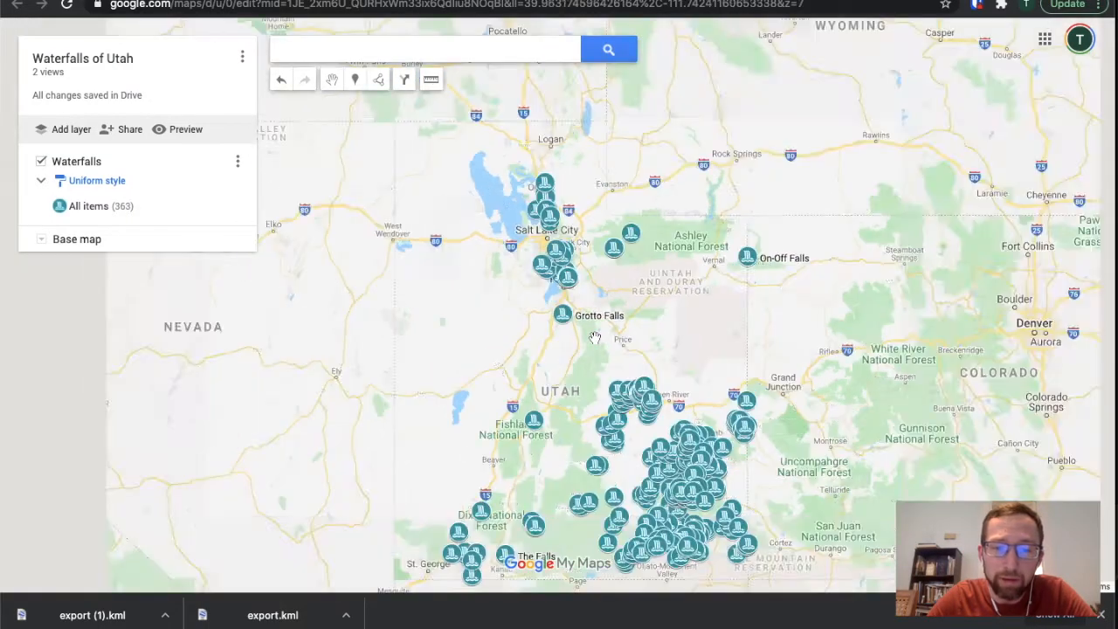
{"action": "left_click_drag", "start_coordinate": [594, 337], "coordinate": [590, 191]}
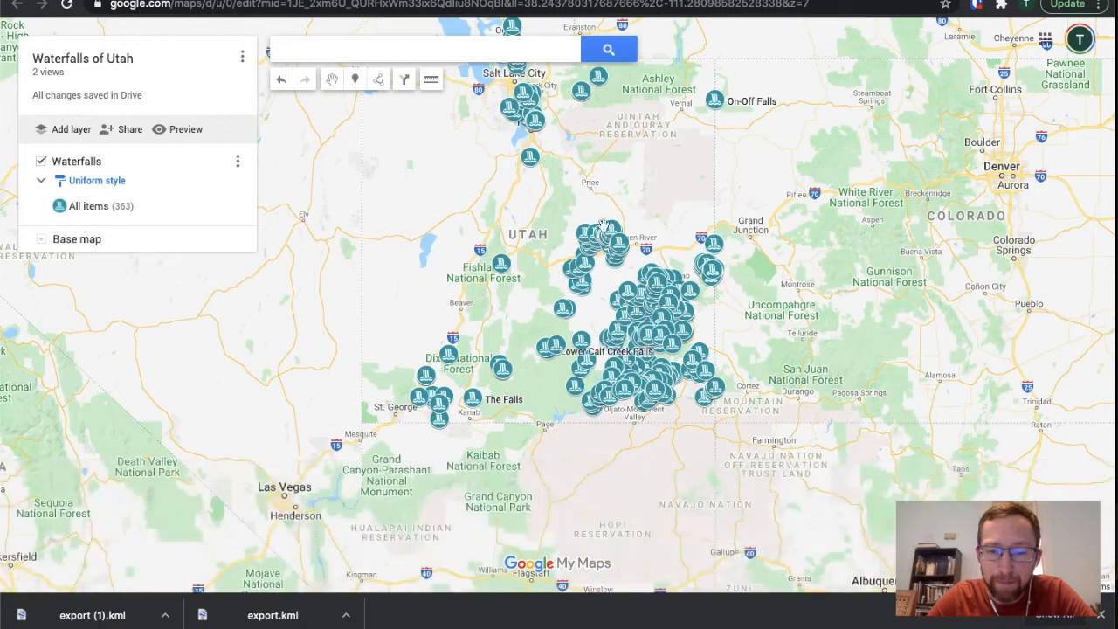
{"action": "scroll", "coordinate": [607, 389], "scroll_direction": "up", "scroll_amount": 1}
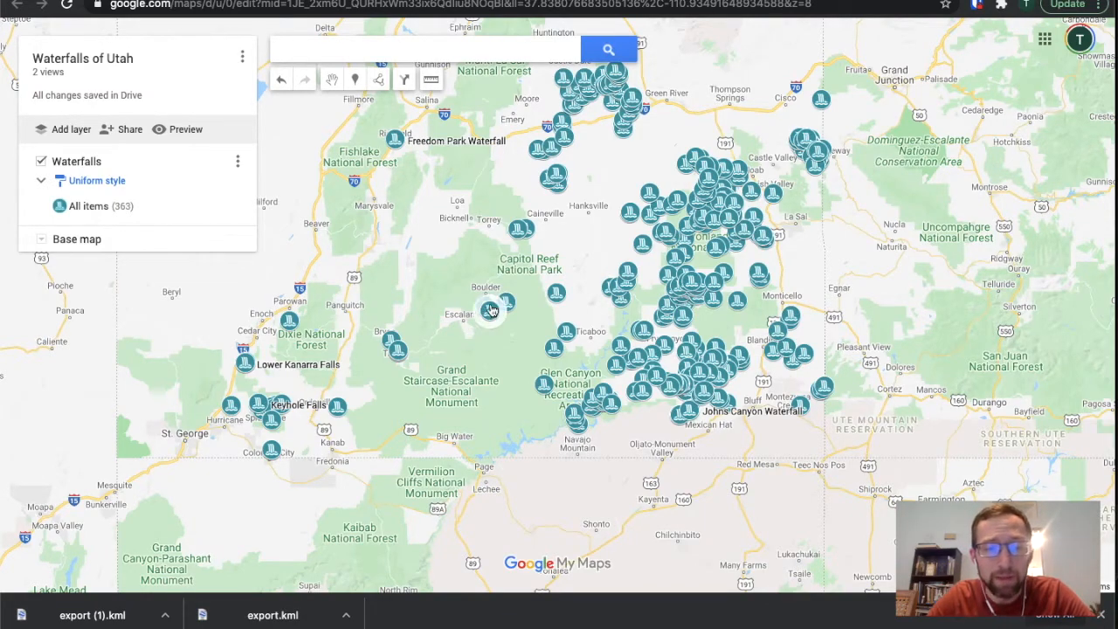
{"action": "scroll", "coordinate": [392, 385], "scroll_direction": "up", "scroll_amount": 2}
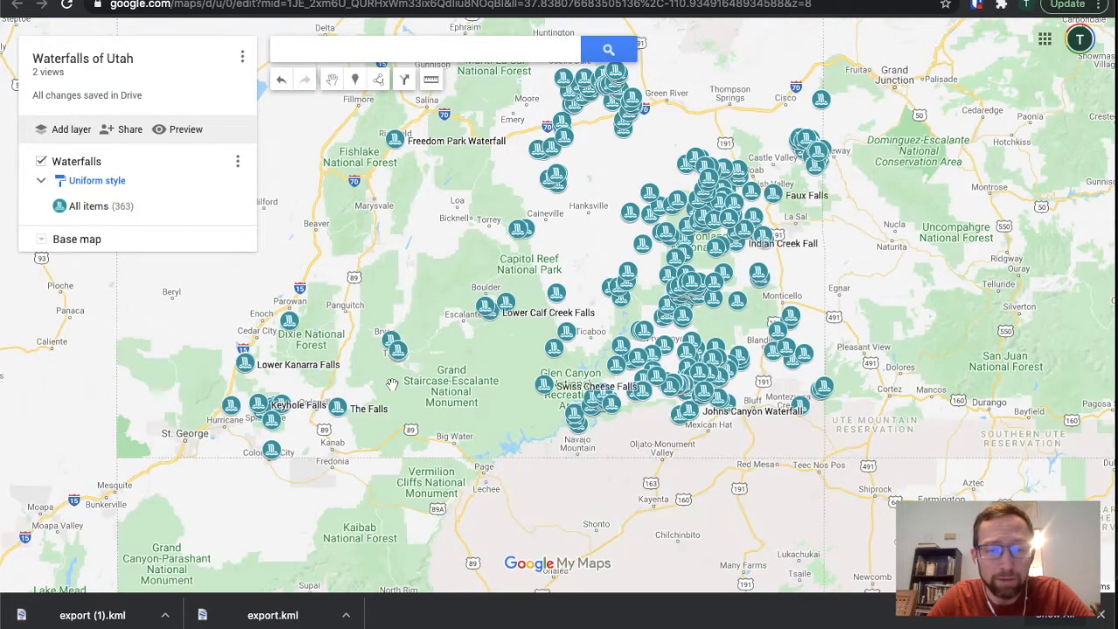
{"action": "scroll", "coordinate": [401, 308], "scroll_direction": "up", "scroll_amount": 2}
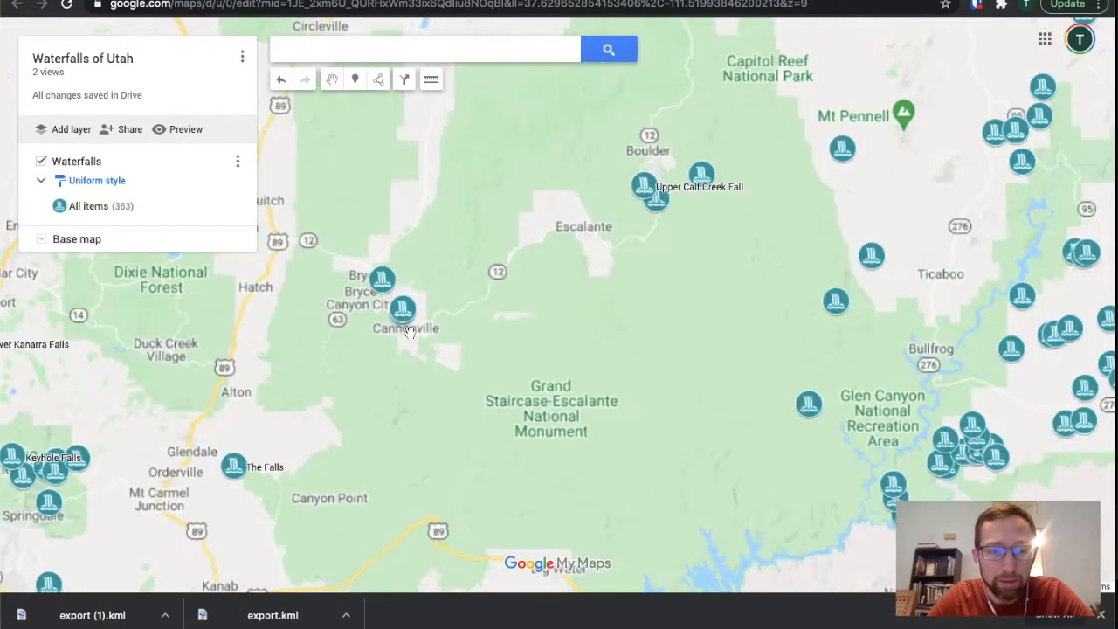
{"action": "left_click", "coordinate": [397, 303]}
{"action": "scroll", "coordinate": [461, 255], "scroll_direction": "down", "scroll_amount": 2}
{"action": "scroll", "coordinate": [460, 258], "scroll_direction": "up", "scroll_amount": 1}
{"action": "scroll", "coordinate": [461, 255], "scroll_direction": "up", "scroll_amount": 2}
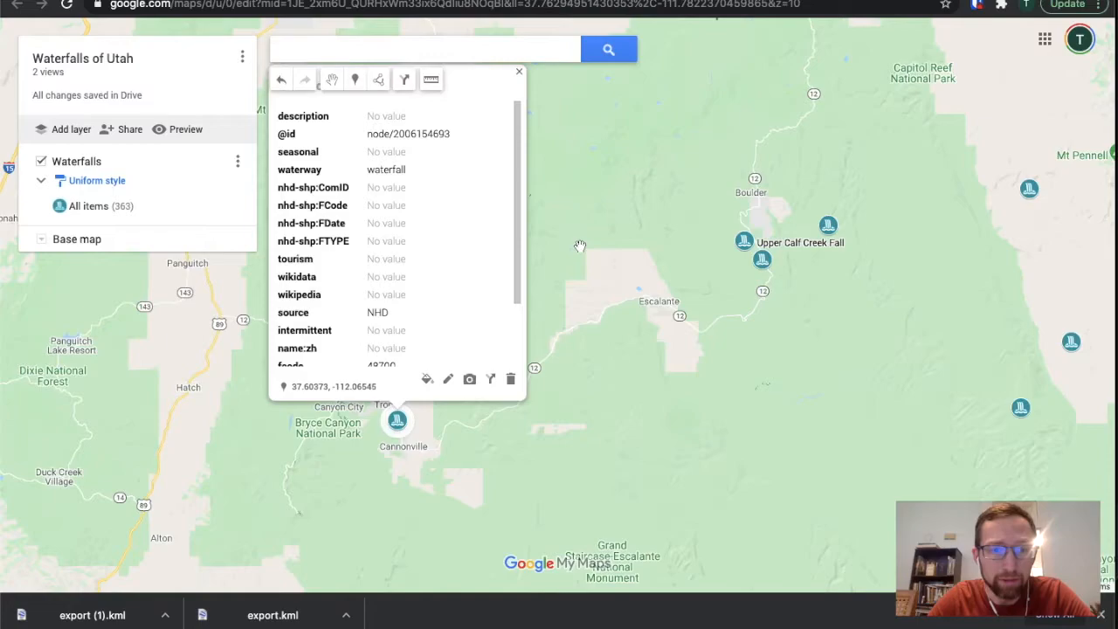
{"action": "left_click", "coordinate": [573, 127]}
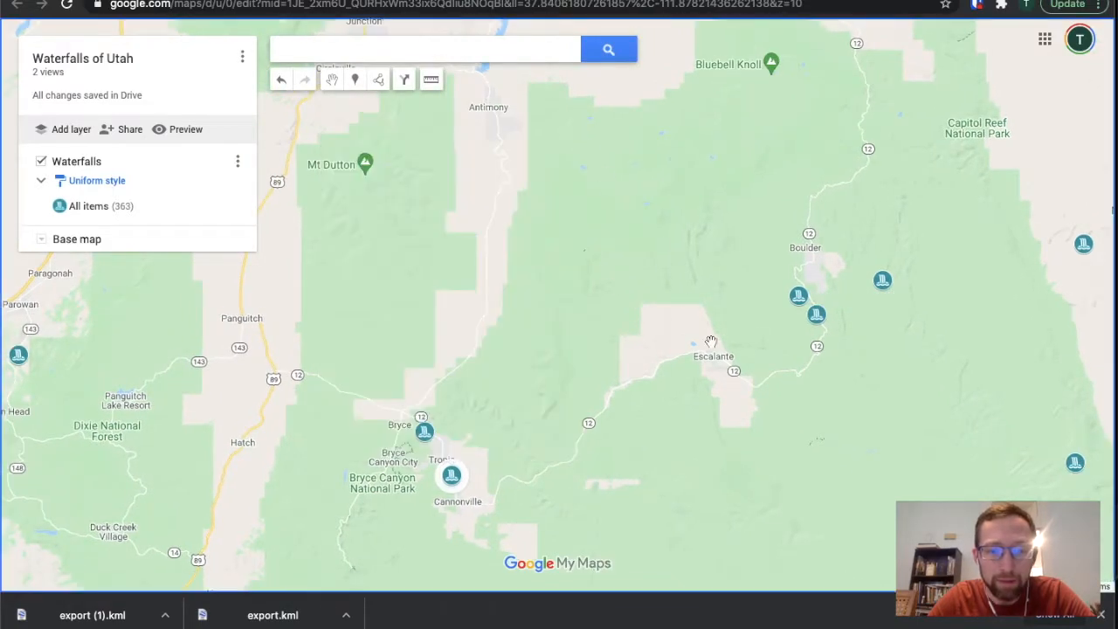
{"action": "scroll", "coordinate": [711, 341], "scroll_direction": "down", "scroll_amount": 3}
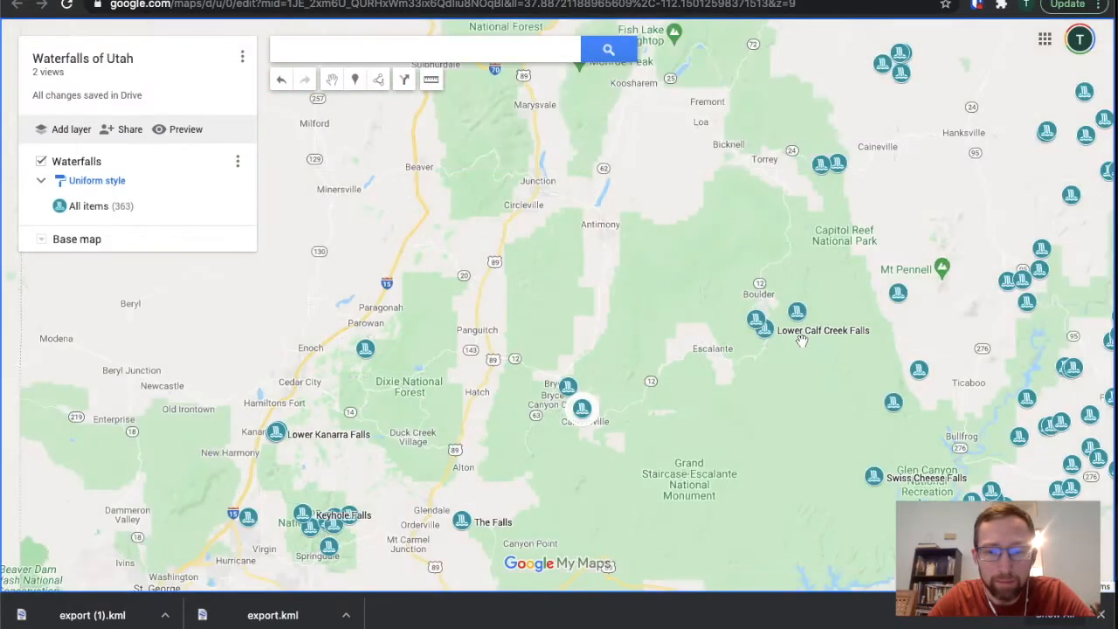
{"action": "scroll", "coordinate": [759, 328], "scroll_direction": "up", "scroll_amount": 1}
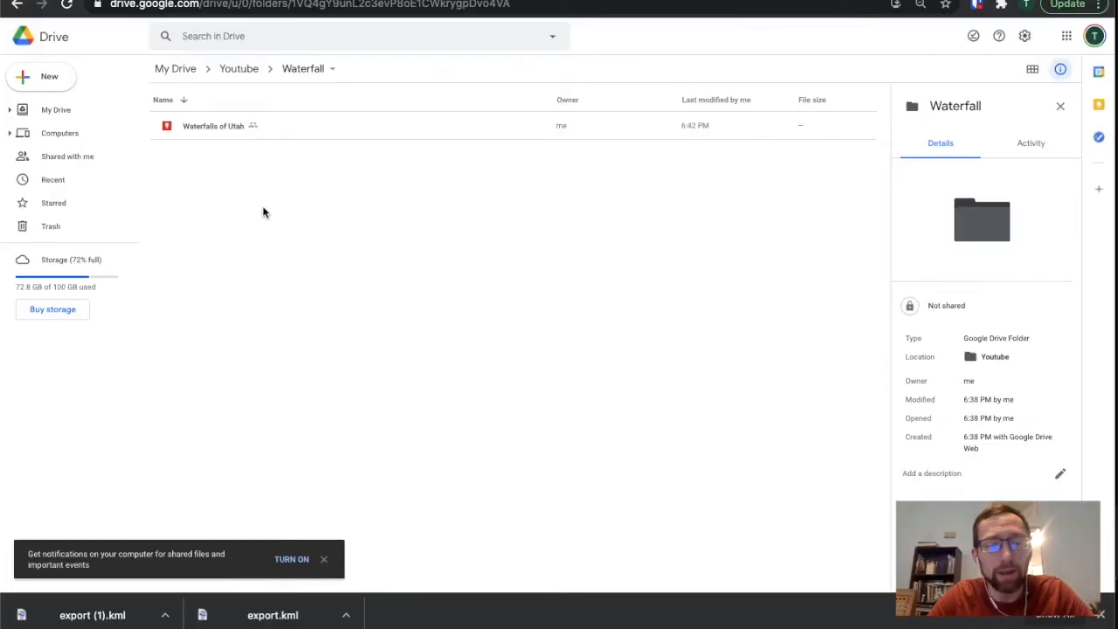
Create a Google My Maps map in the Drive Waterfall folder and title it Waterfalls of Colorado
{"action": "right_click", "coordinate": [217, 206]}
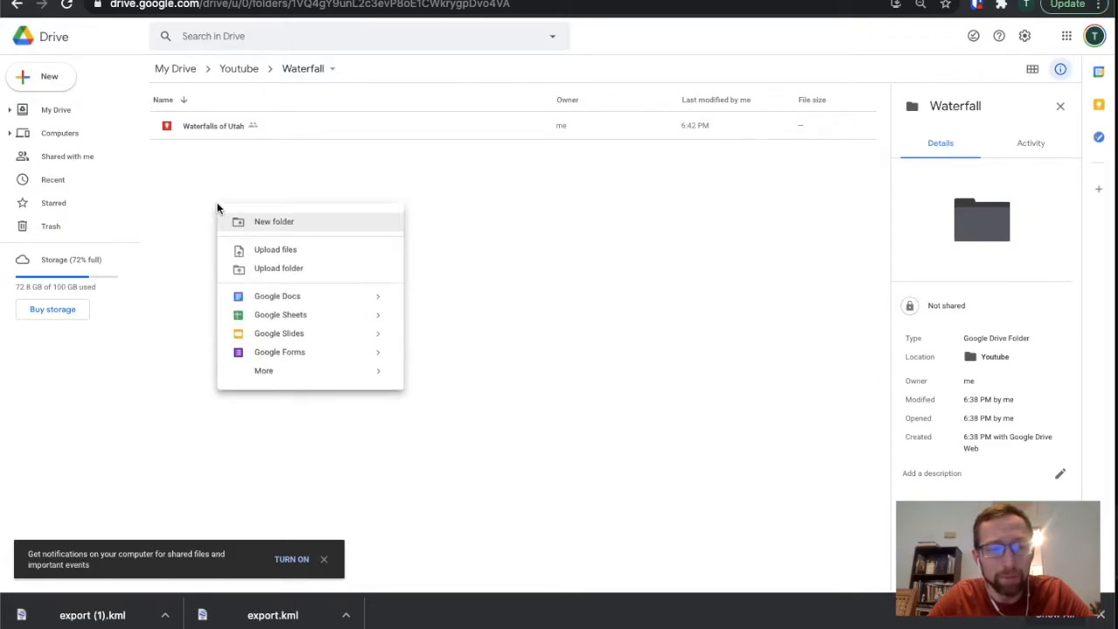
{"action": "mouse_move", "coordinate": [345, 379]}
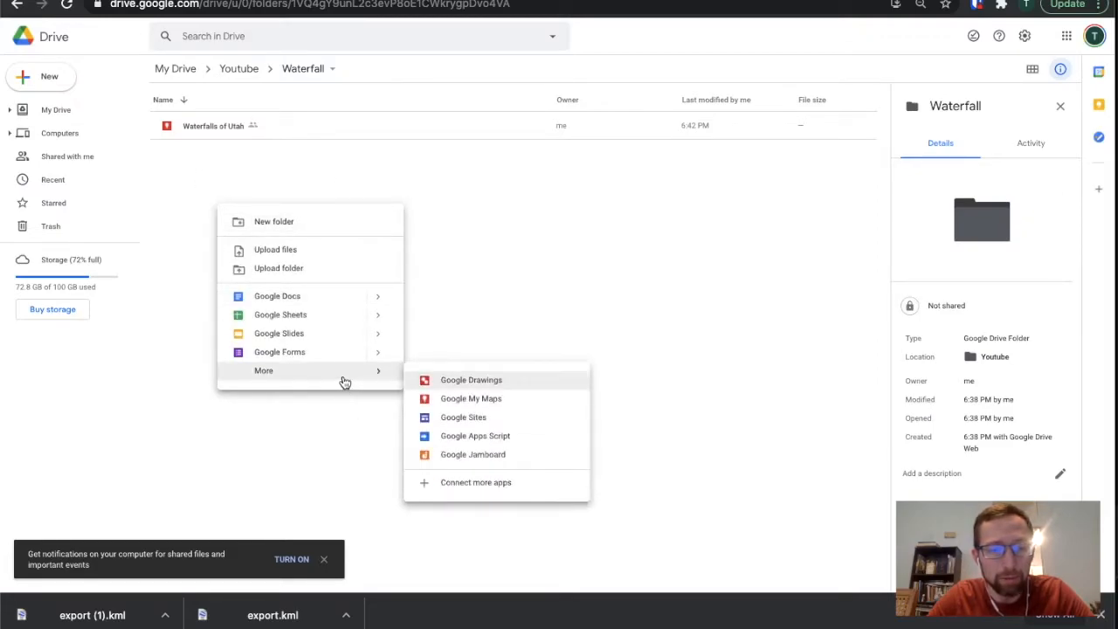
{"action": "left_click", "coordinate": [447, 400]}
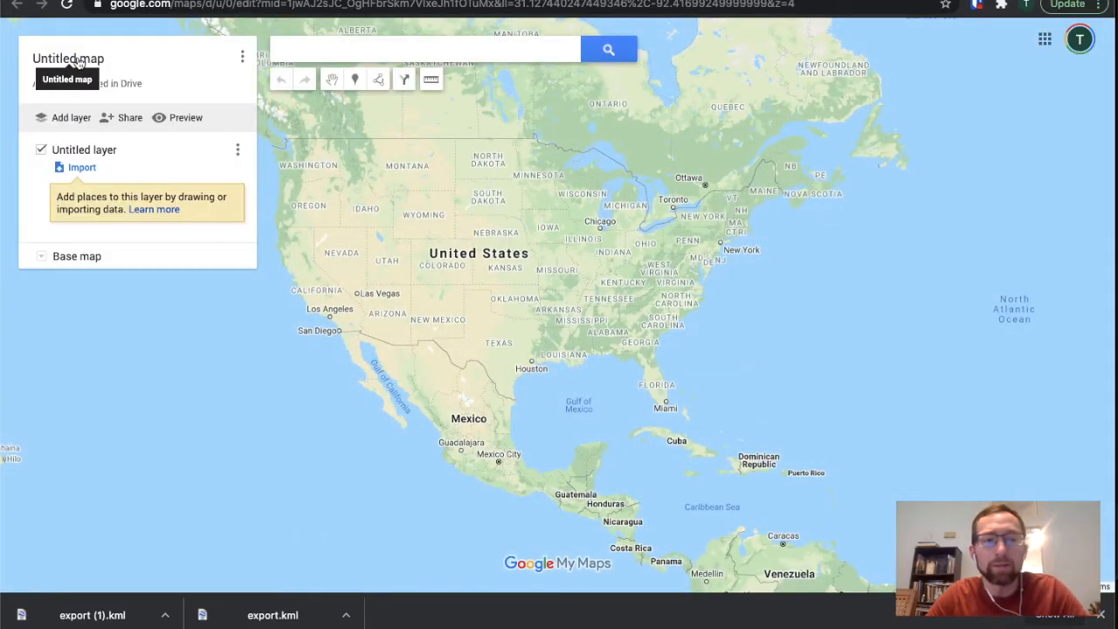
{"action": "left_click", "coordinate": [66, 57]}
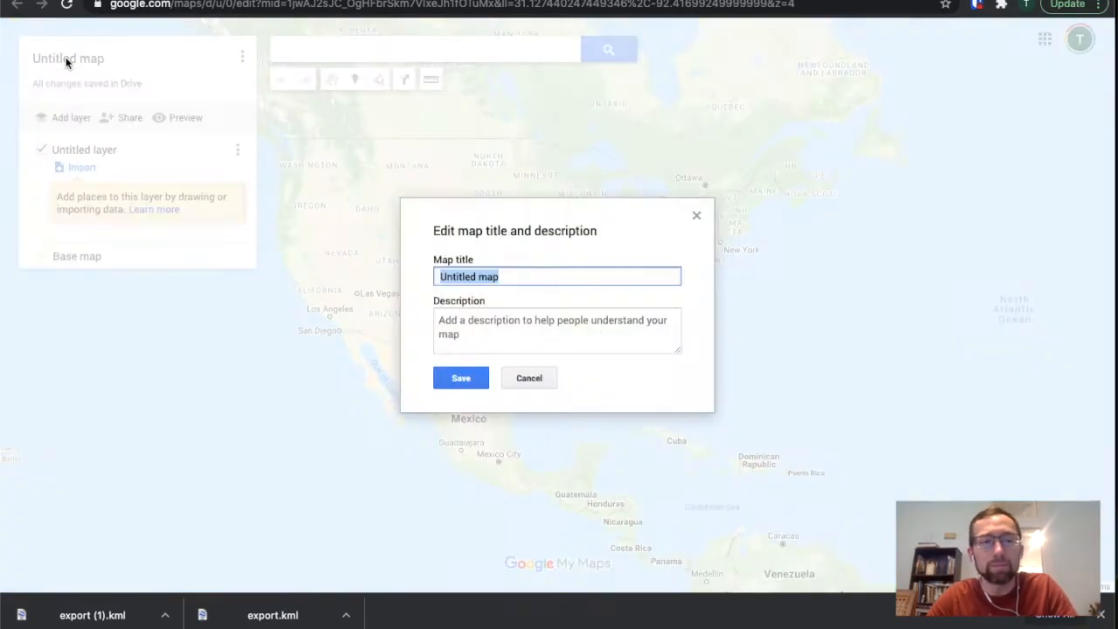
{"action": "type", "text": "Waterfalls of Colorado"}
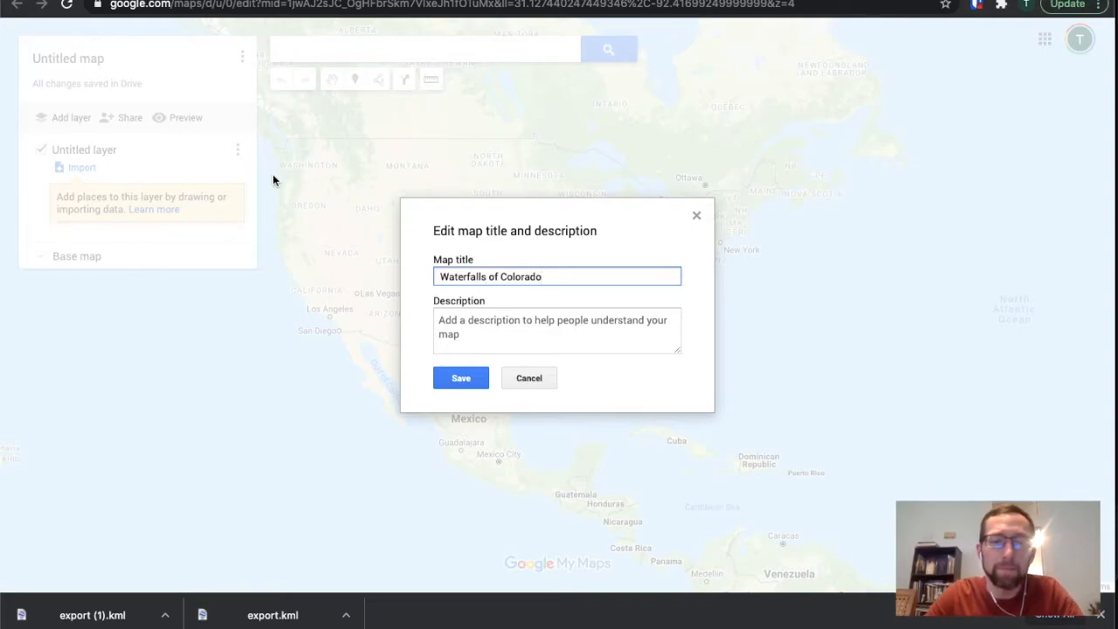
{"action": "left_click", "coordinate": [453, 380]}
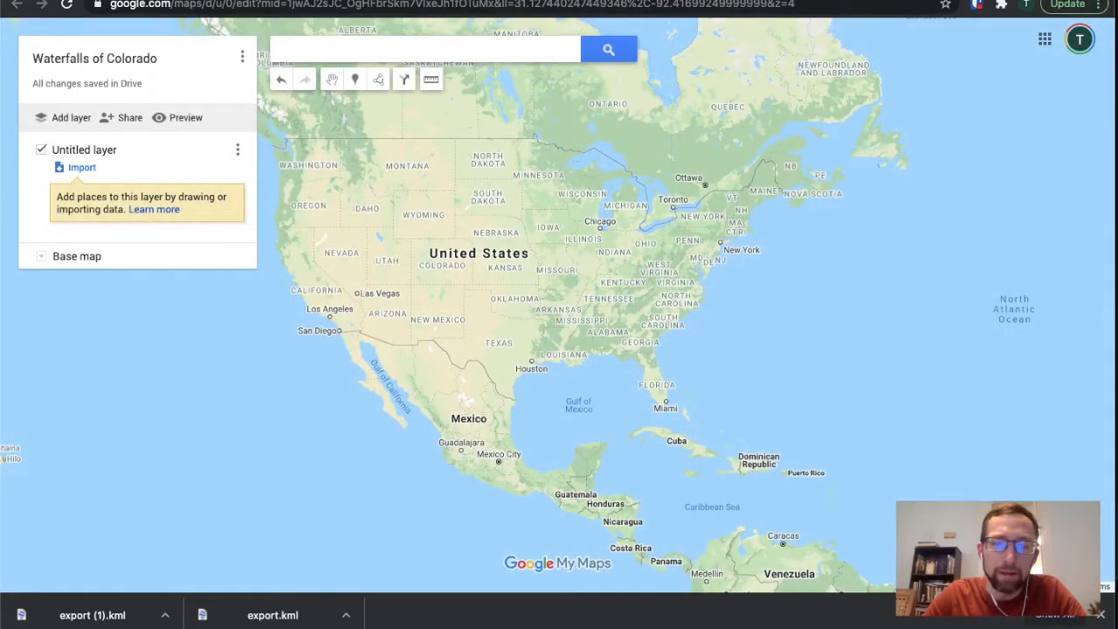
Switch to overpass turbo and use the query wizard to build and run waterway=waterfall in Colorado
{"action": "left_click", "coordinate": [690, 0]}
{"action": "left_click", "coordinate": [245, 4]}
{"action": "left_click", "coordinate": [262, 4]}
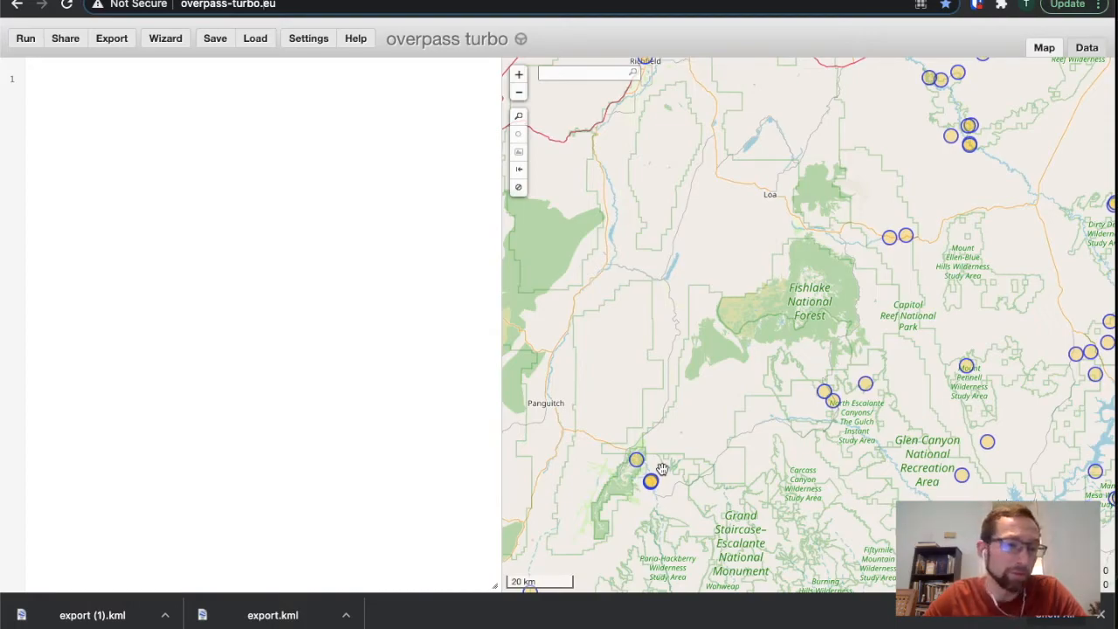
{"action": "left_click", "coordinate": [161, 42]}
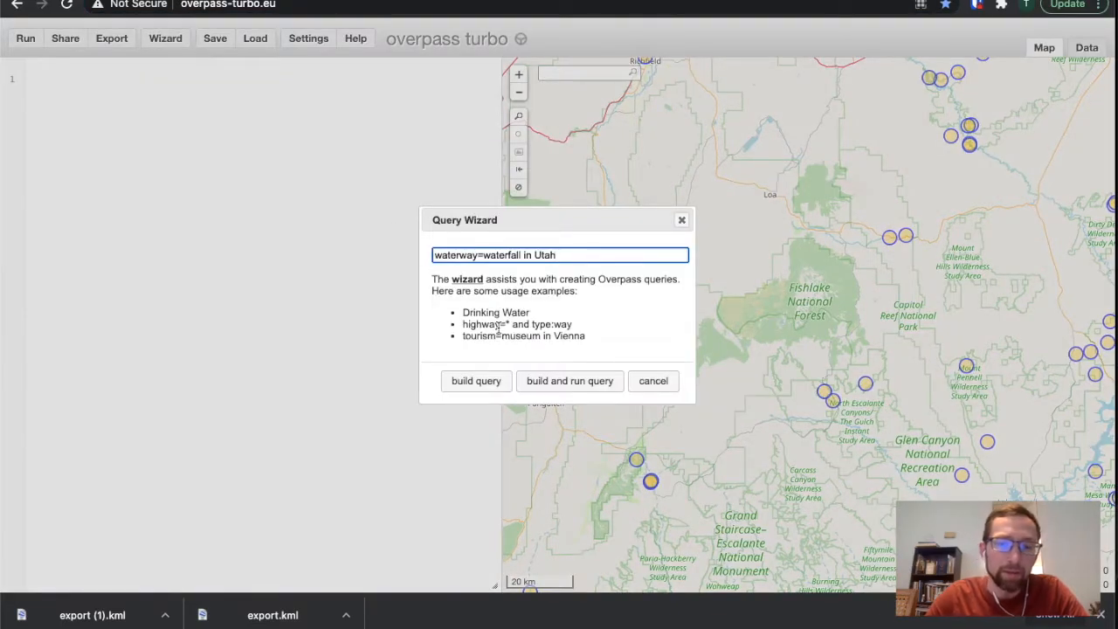
{"action": "key", "text": "ctrl+a"}
{"action": "key", "text": "BackSpace"}
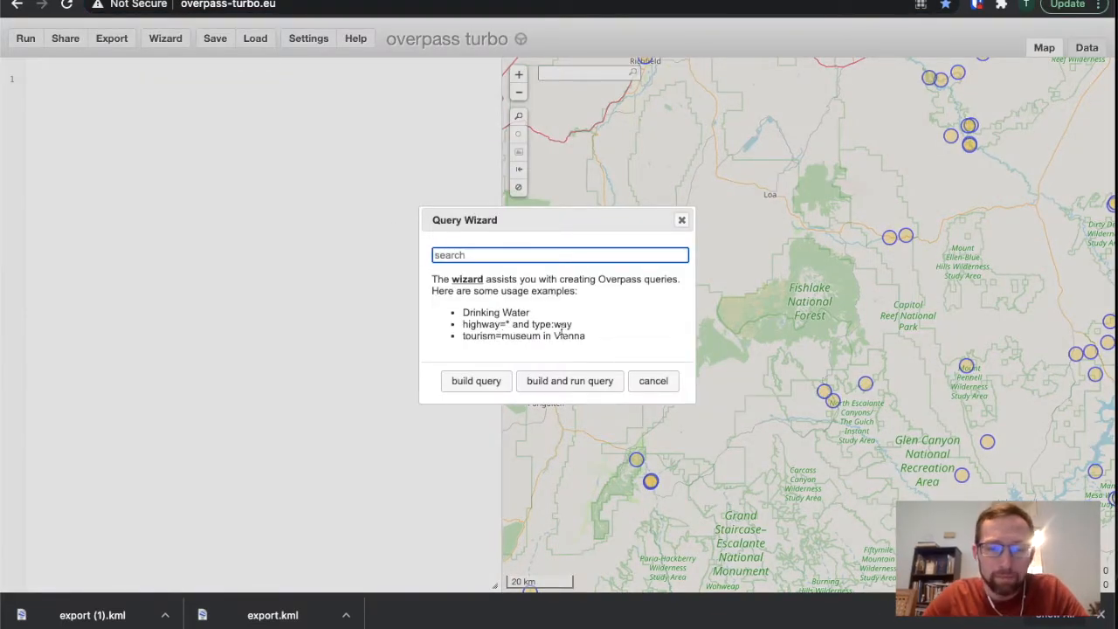
{"action": "type", "text": "wa"}
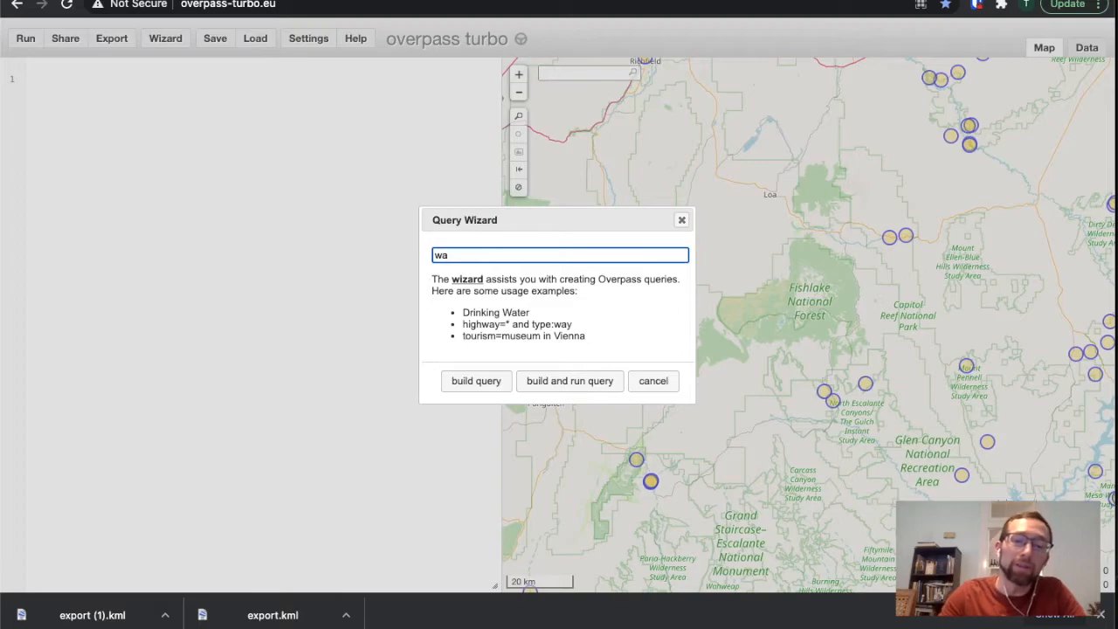
{"action": "type", "text": "terfall in Colorado"}
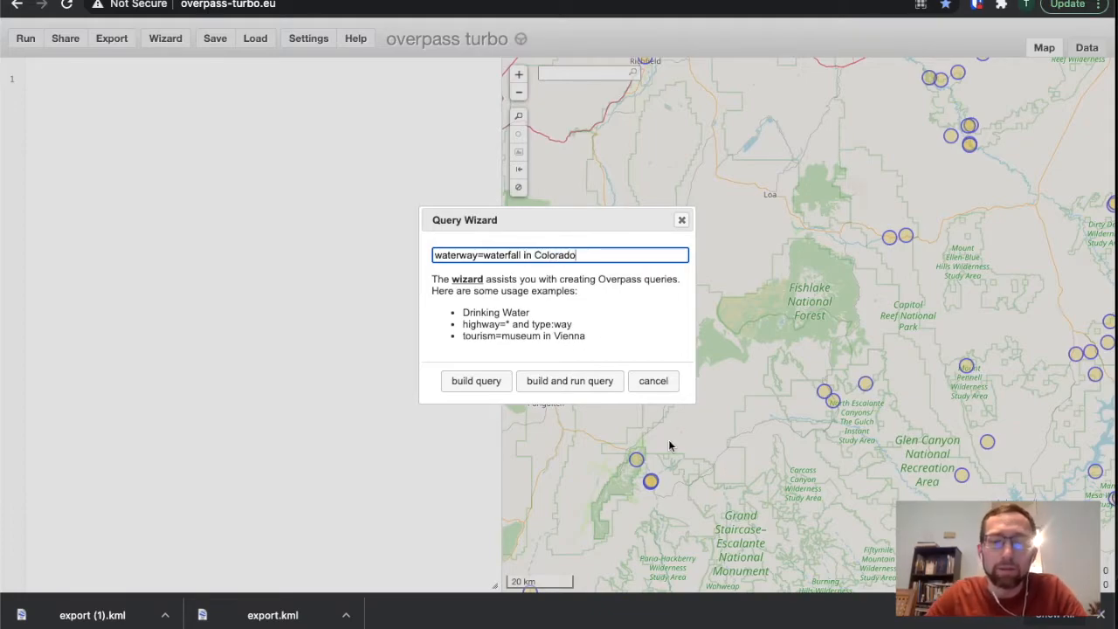
{"action": "left_click", "coordinate": [569, 383]}
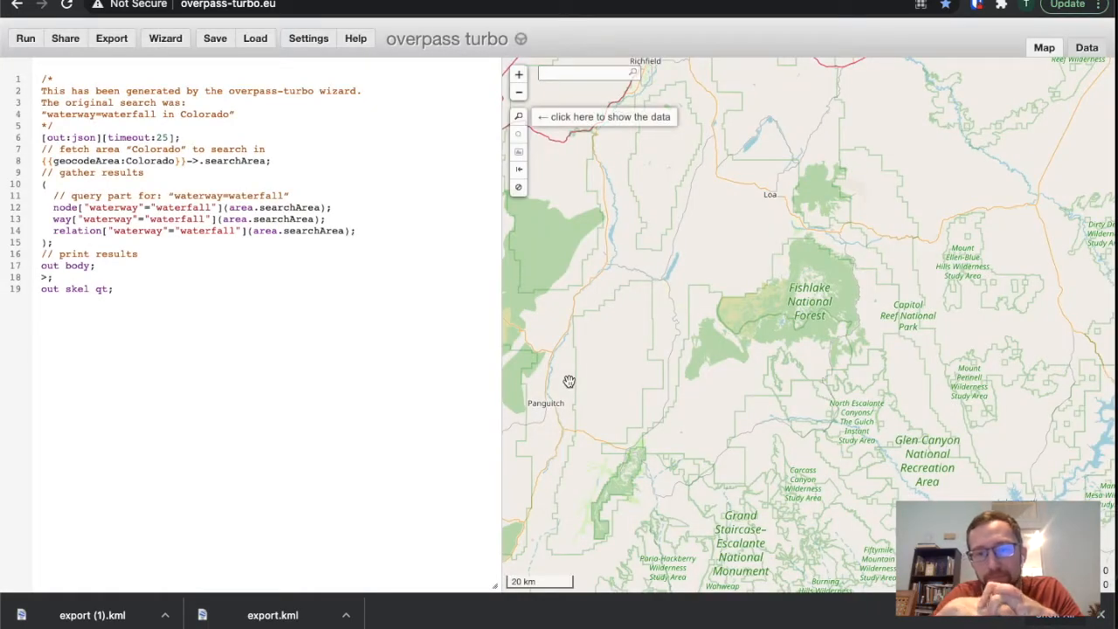
Download the Colorado waterfall query results as KML and return to the Waterfalls of Colorado map in Google My Maps
{"action": "left_click", "coordinate": [519, 94]}
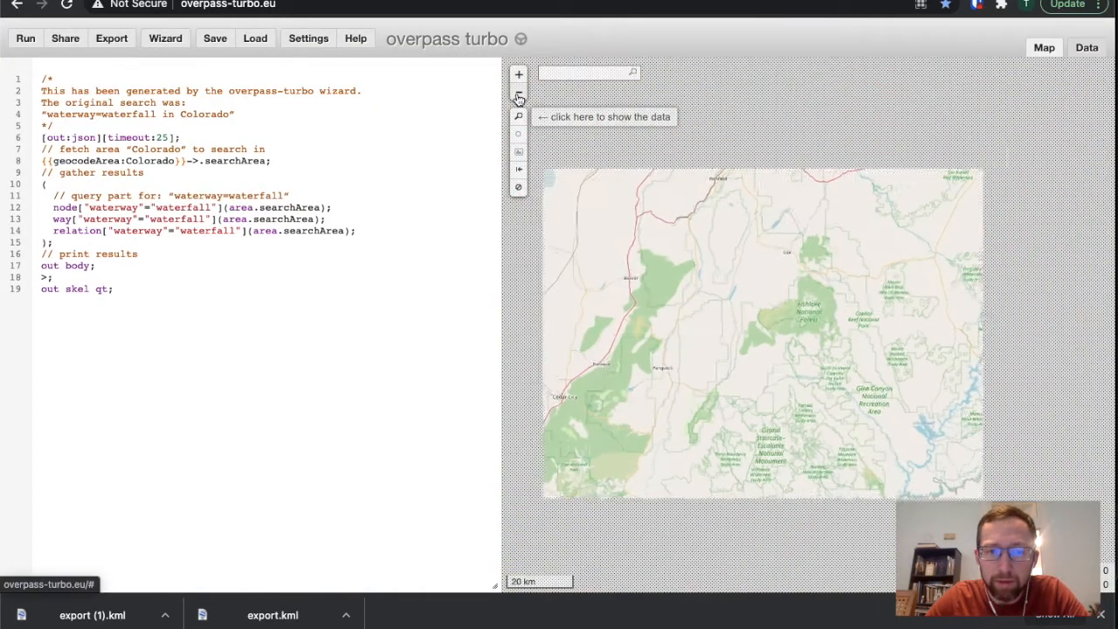
{"action": "left_click_drag", "start_coordinate": [939, 262], "coordinate": [731, 258]}
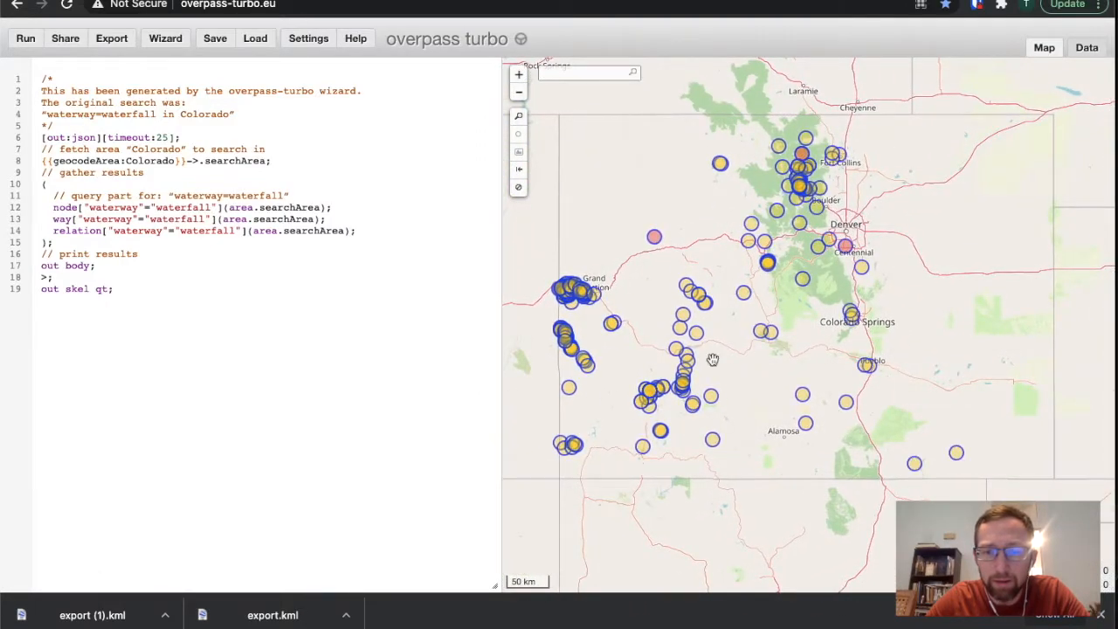
{"action": "left_click", "coordinate": [112, 42]}
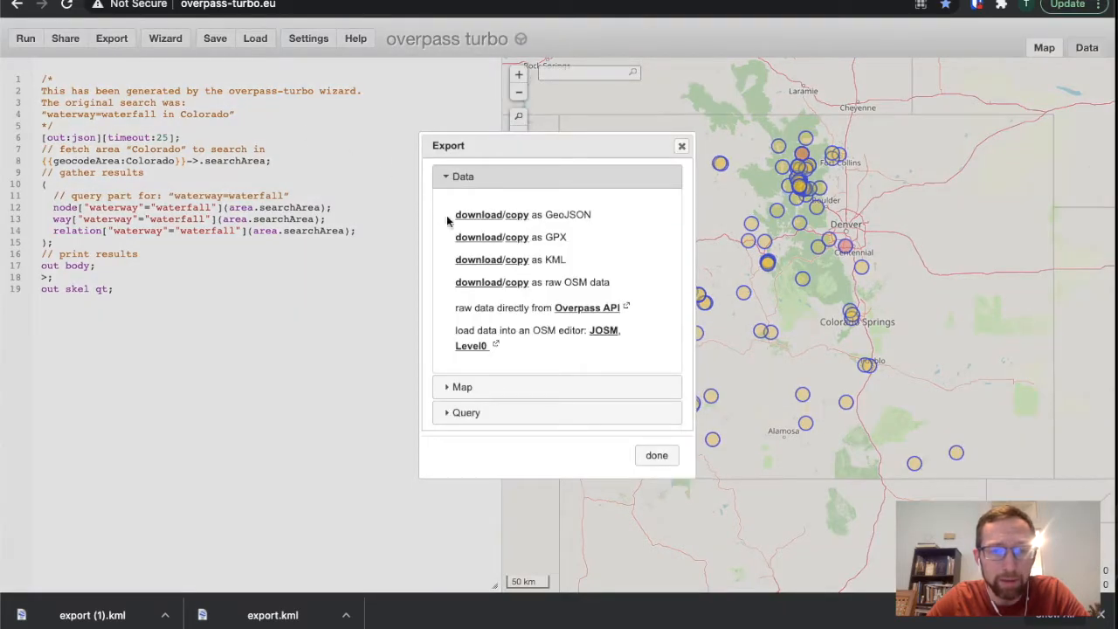
{"action": "left_click", "coordinate": [481, 264]}
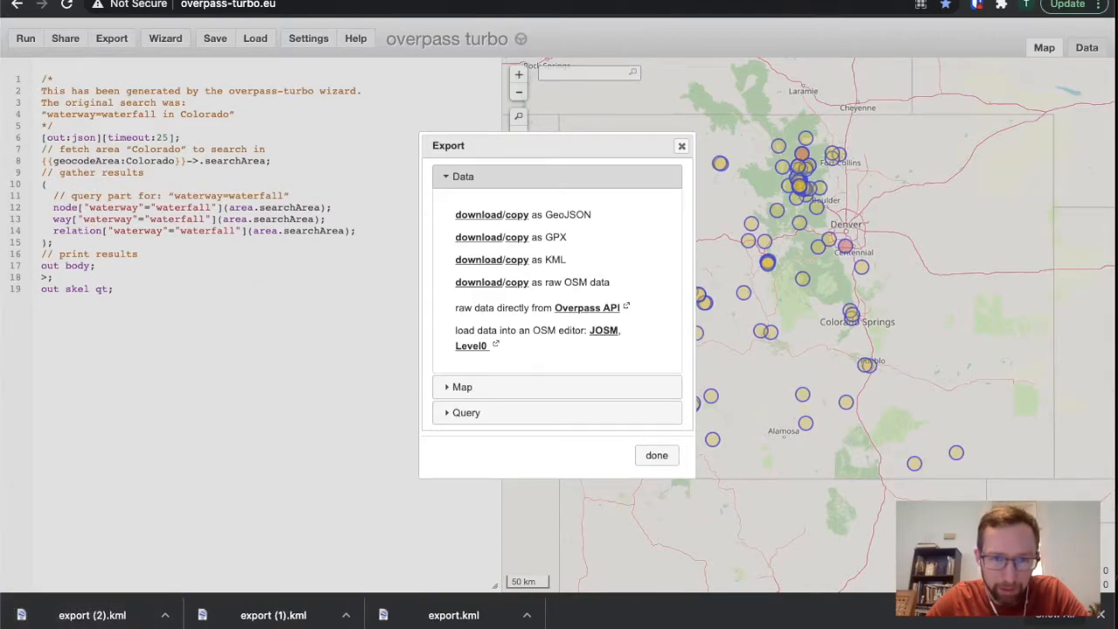
{"action": "key", "text": "ctrl+Tab"}
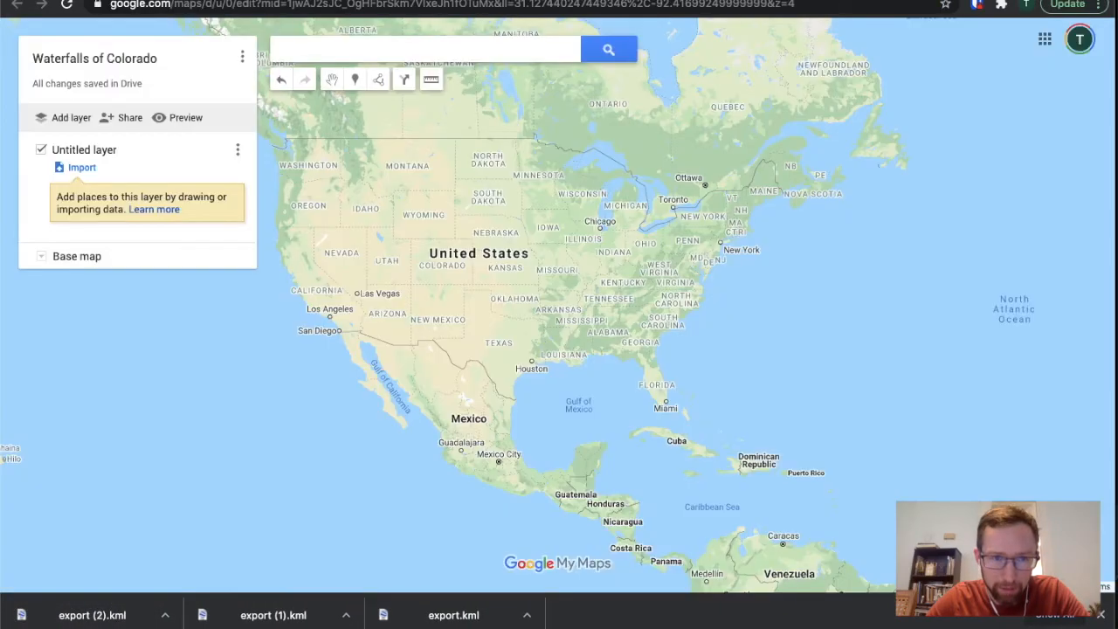
Rename the untitled map layer as Waterfalls of Colorado
{"action": "left_click", "coordinate": [94, 151]}
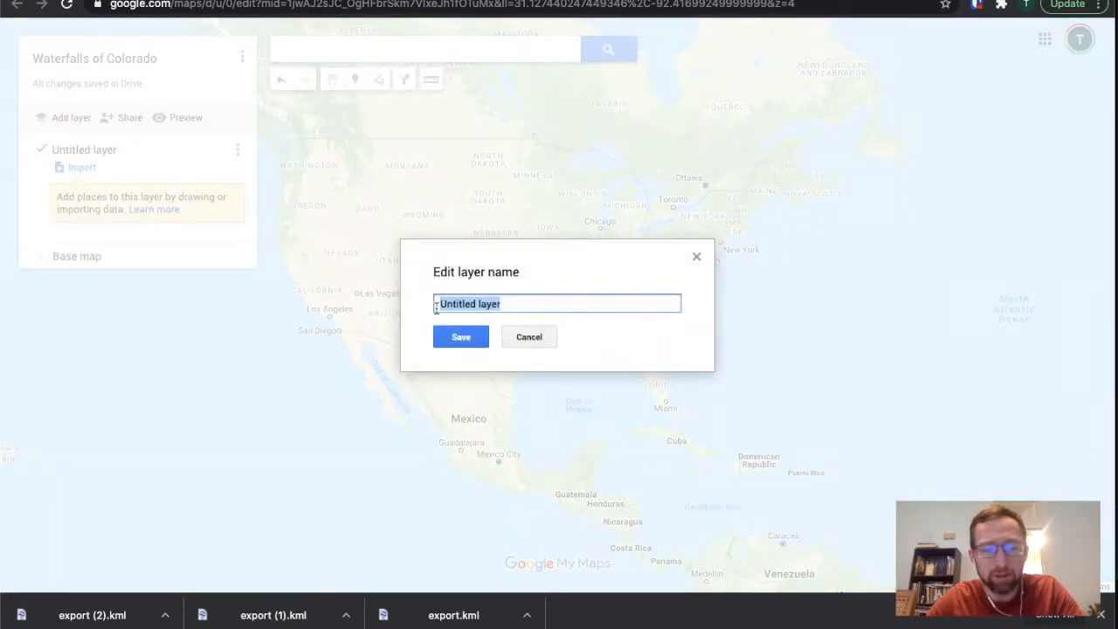
{"action": "type", "text": "Waterf"}
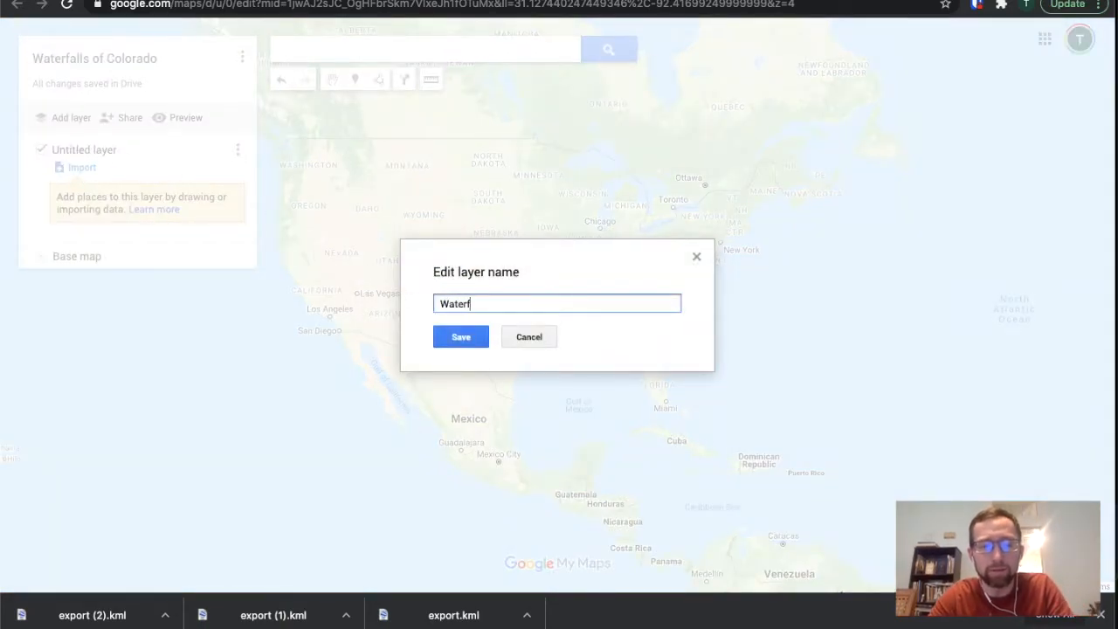
{"action": "type", "text": "alls of Colorado"}
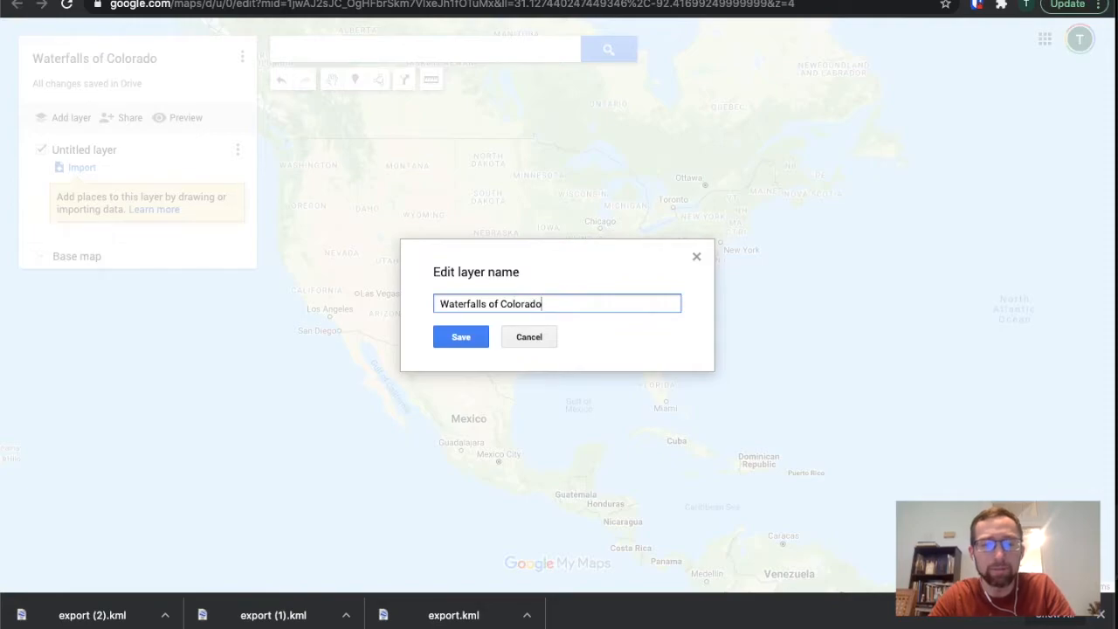
{"action": "key", "text": "Return"}
Import export (2).kml into the map's layer and dismiss the notice about skipped columns
{"action": "left_click", "coordinate": [74, 170]}
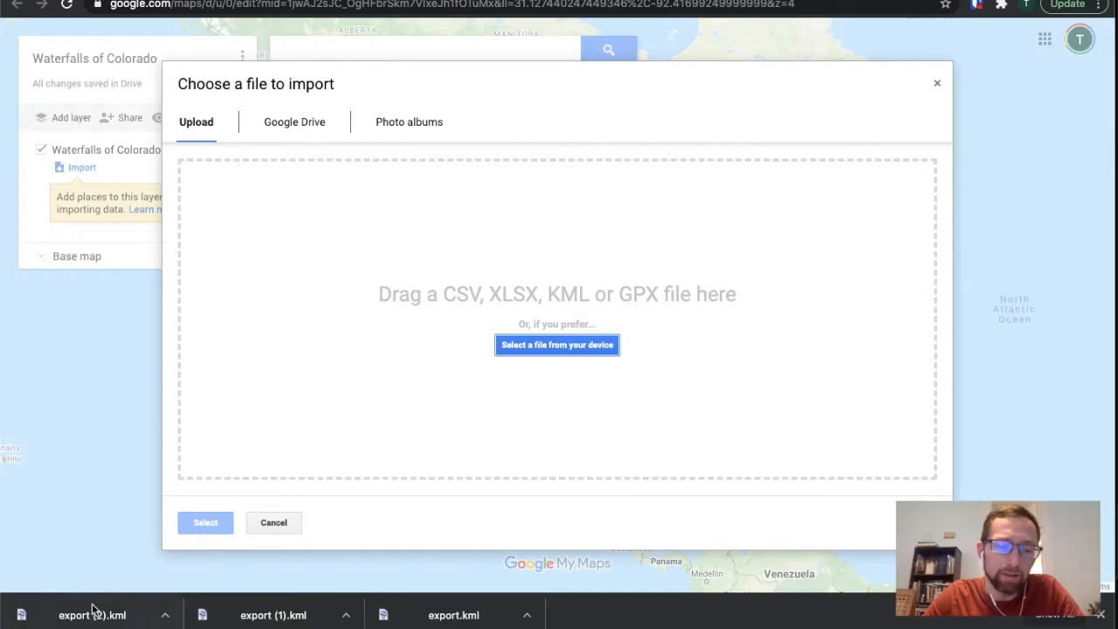
{"action": "left_click_drag", "start_coordinate": [91, 618], "coordinate": [453, 291]}
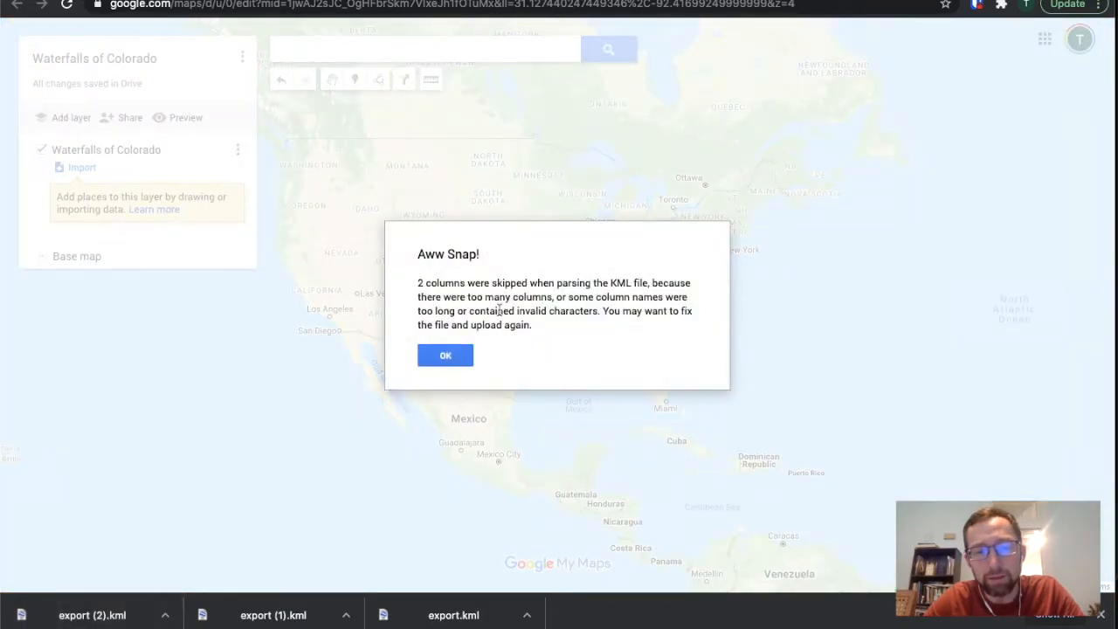
{"action": "left_click", "coordinate": [446, 356]}
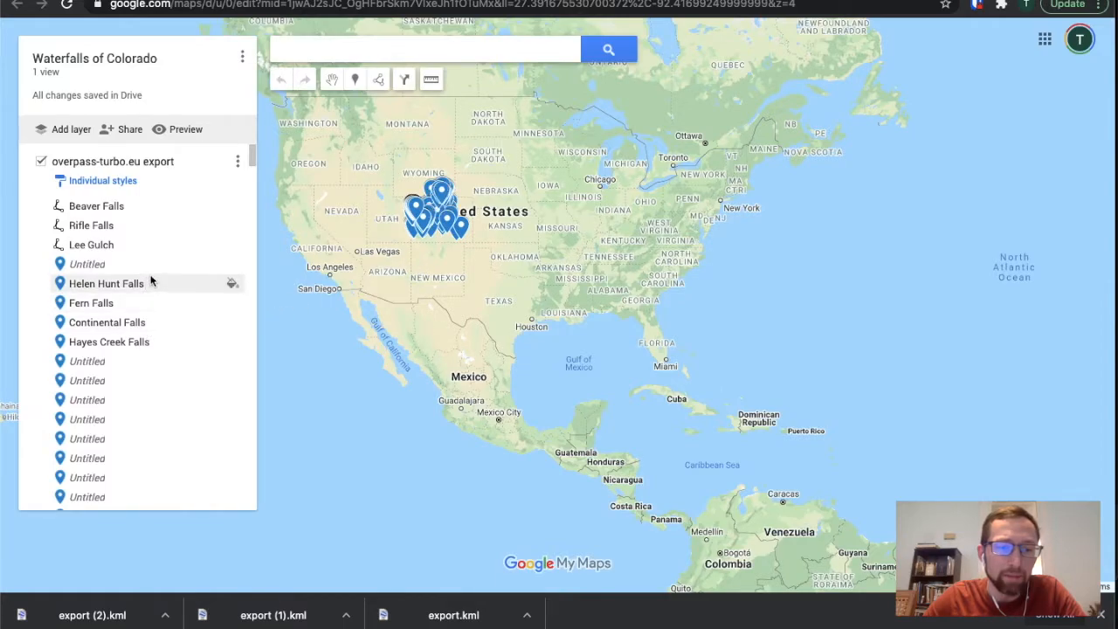
Look through the imported waterfall entries and inspect their markers over Colorado
{"action": "scroll", "coordinate": [130, 368], "scroll_direction": "down", "scroll_amount": 2}
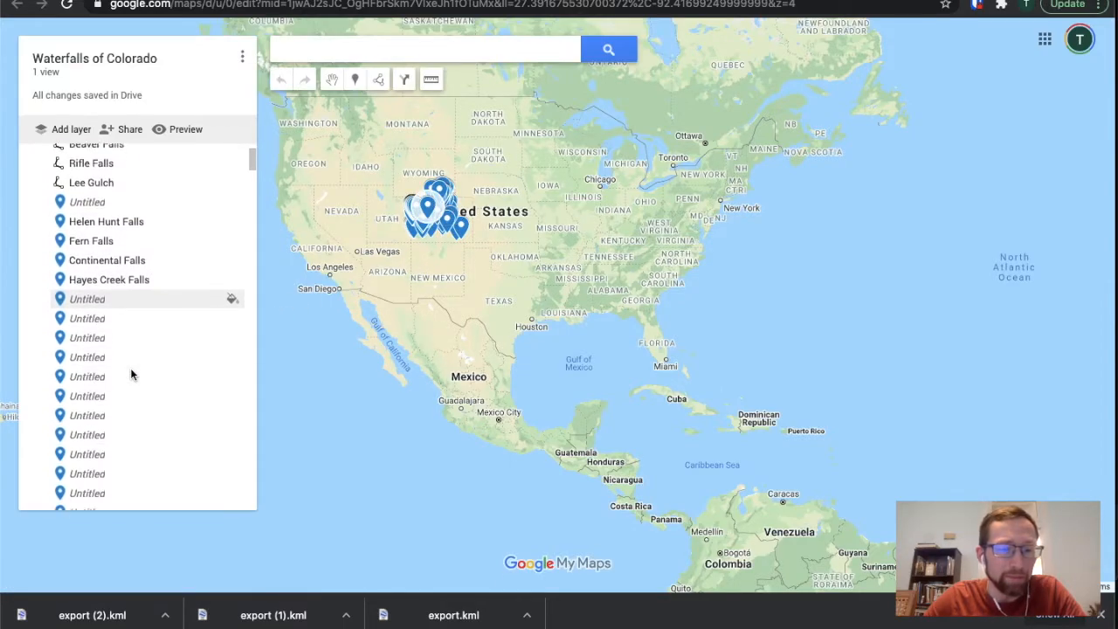
{"action": "scroll", "coordinate": [130, 368], "scroll_direction": "up", "scroll_amount": 2}
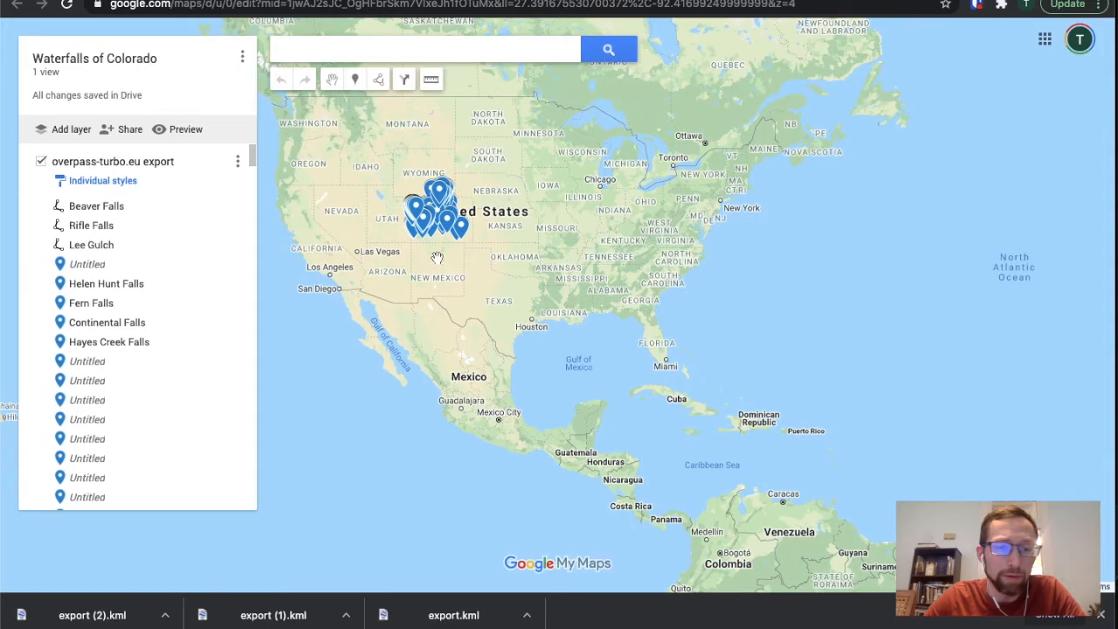
{"action": "scroll", "coordinate": [437, 258], "scroll_direction": "up", "scroll_amount": 3}
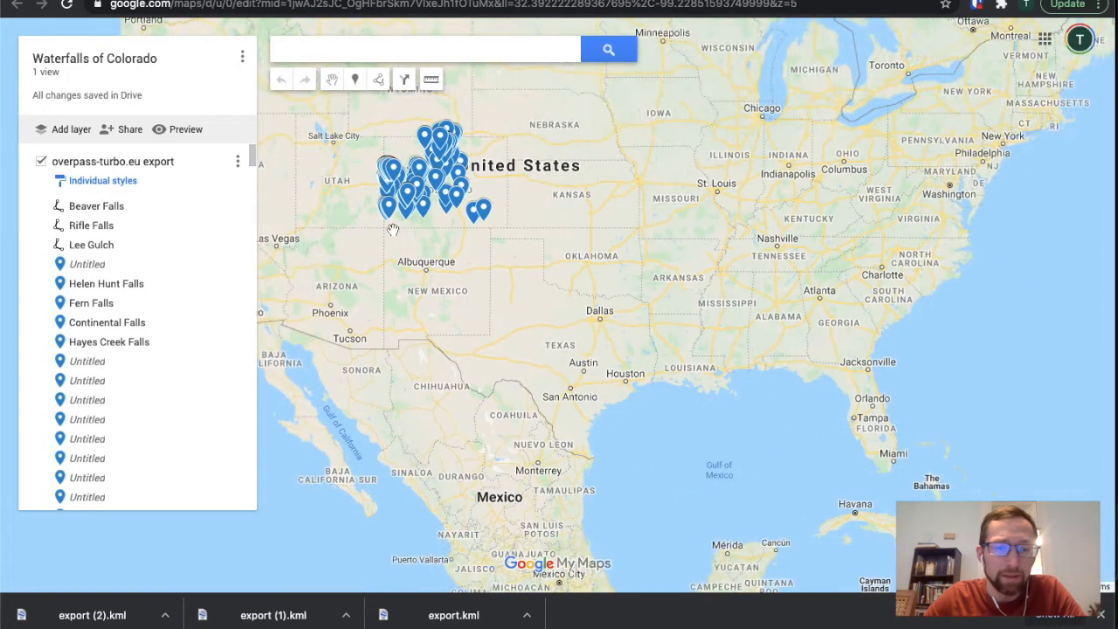
Rename the imported overpass-turbo.eu export layer as Waterfalls
{"action": "scroll", "coordinate": [449, 270], "scroll_direction": "up", "scroll_amount": 1}
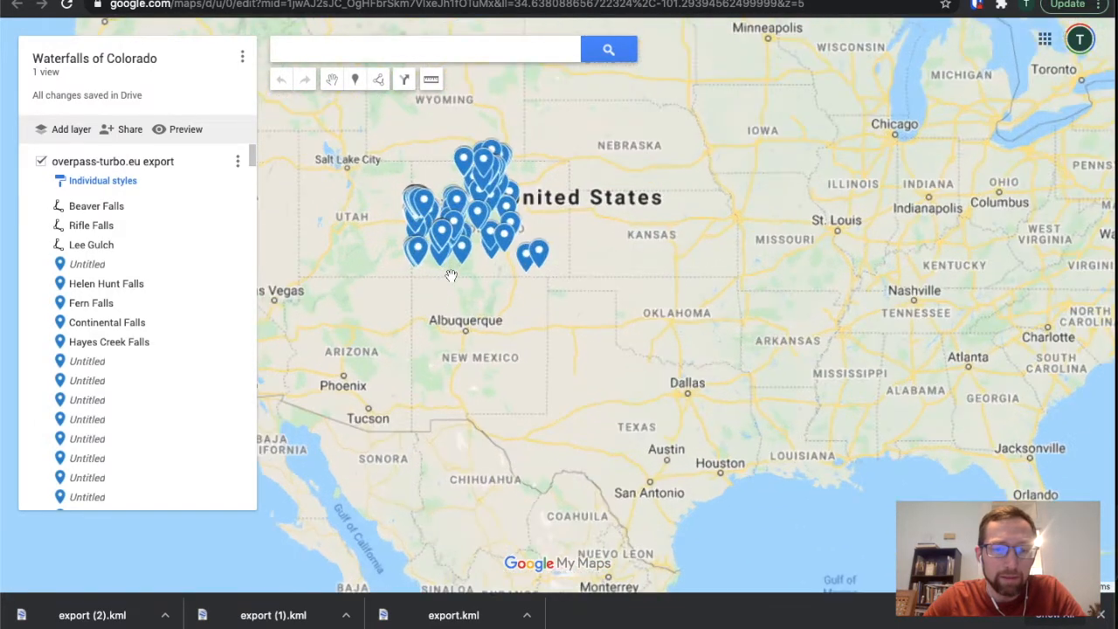
{"action": "scroll", "coordinate": [492, 263], "scroll_direction": "up", "scroll_amount": 1}
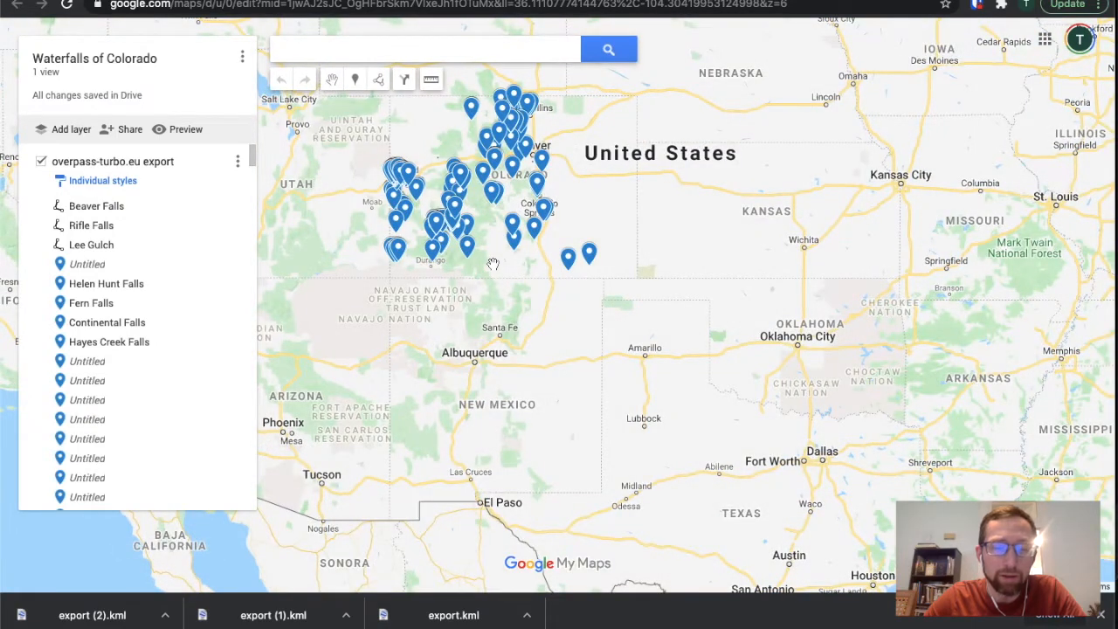
{"action": "scroll", "coordinate": [486, 216], "scroll_direction": "up", "scroll_amount": 1}
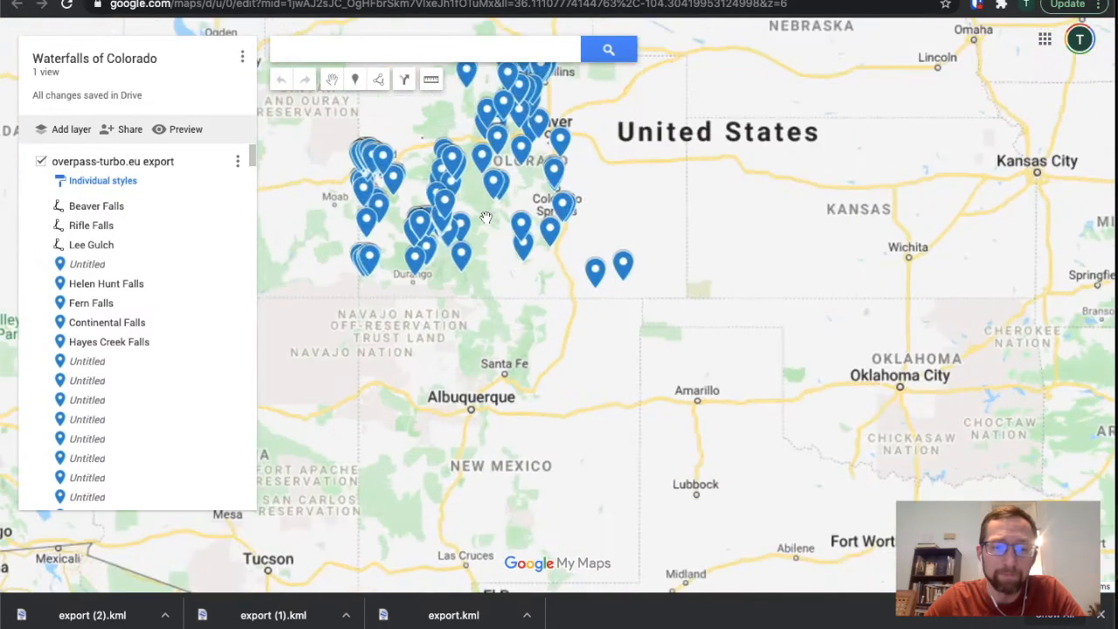
{"action": "left_click_drag", "start_coordinate": [486, 217], "coordinate": [521, 387]}
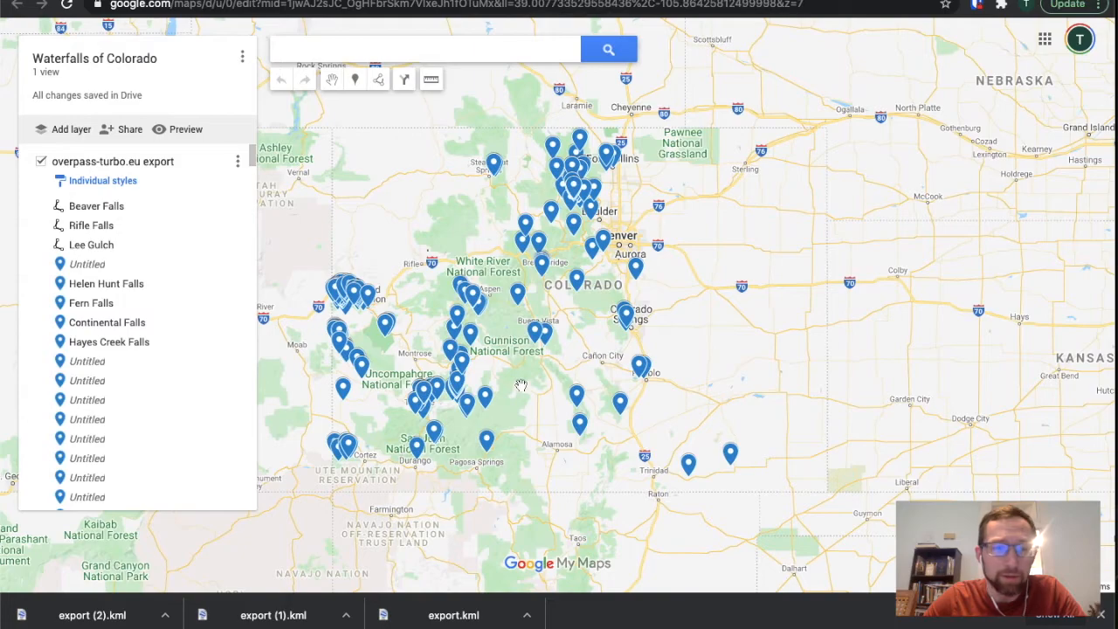
{"action": "left_click", "coordinate": [127, 166]}
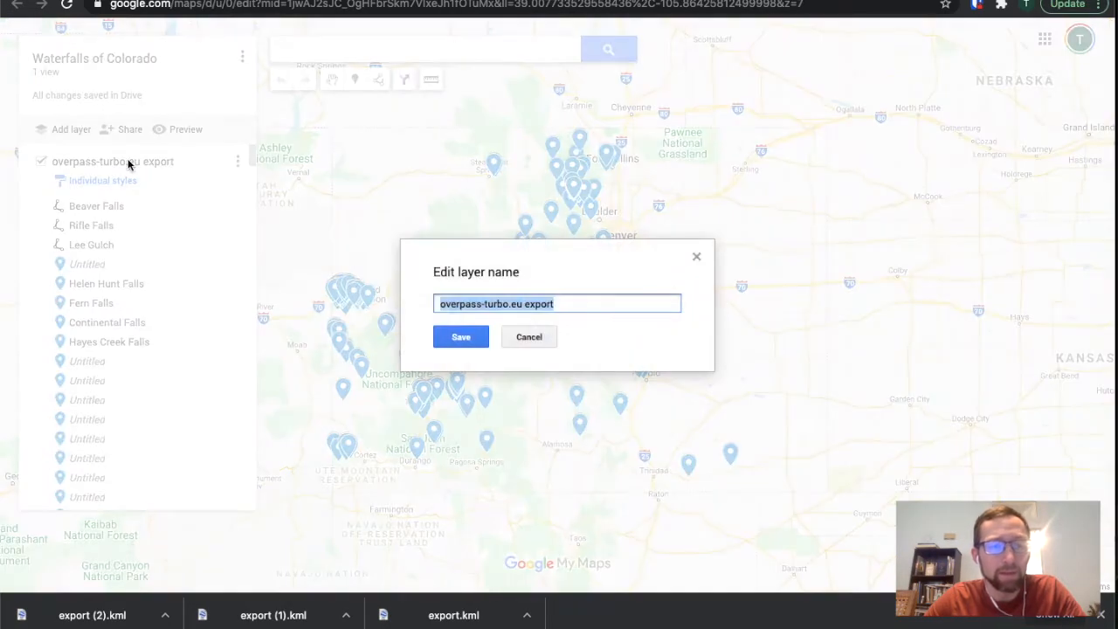
{"action": "type", "text": "Waterfalls"}
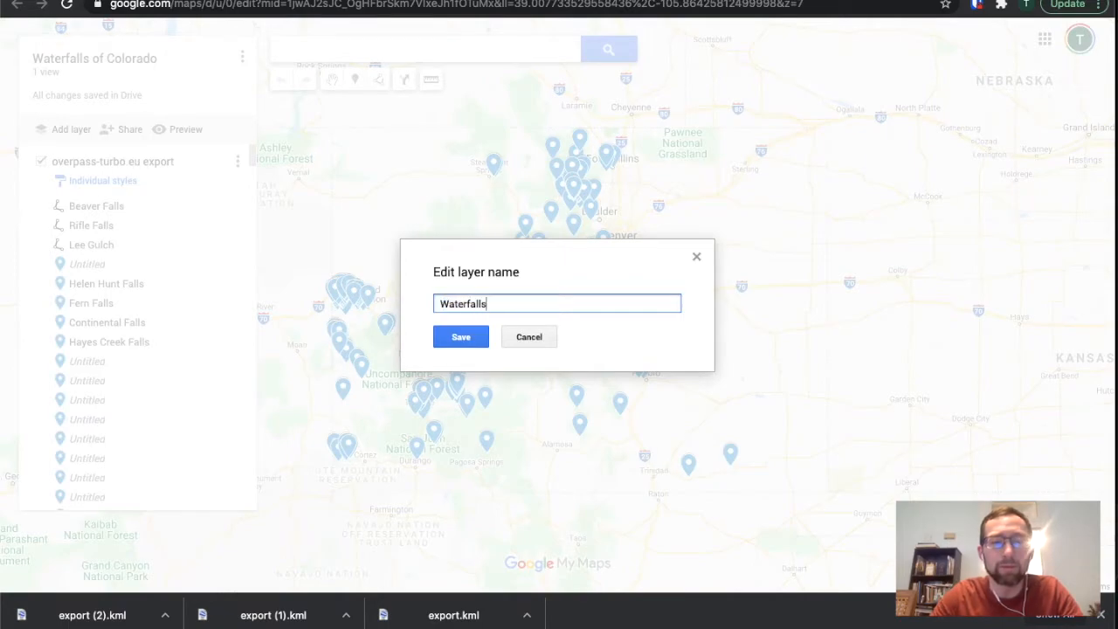
{"action": "key", "text": "Return"}
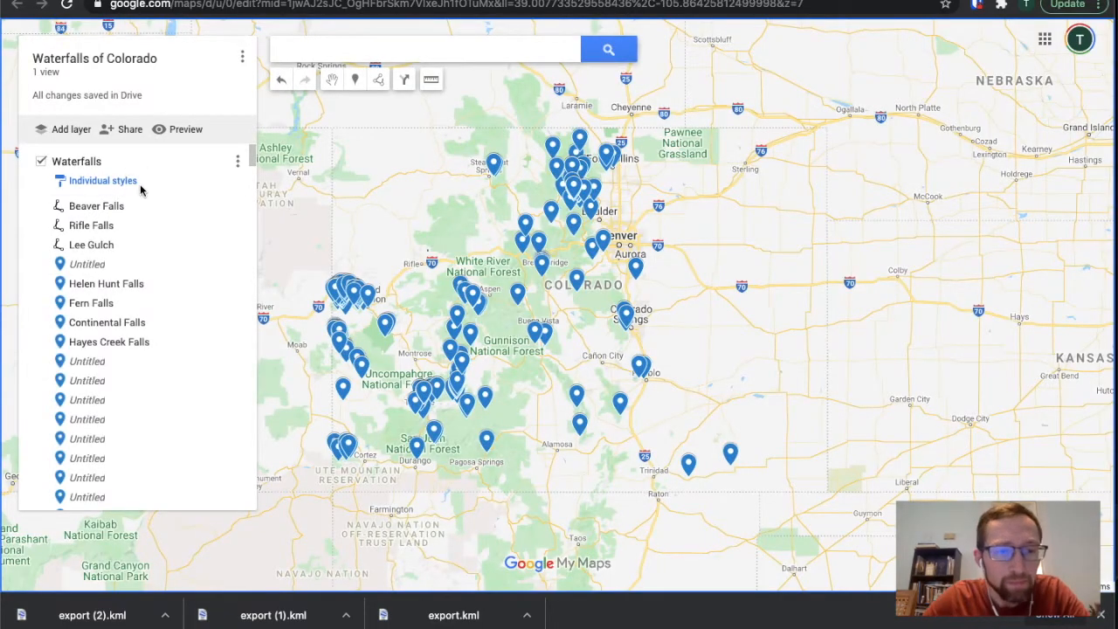
Label the Waterfalls layer's places by name and group them with Uniform style
{"action": "left_click", "coordinate": [120, 188]}
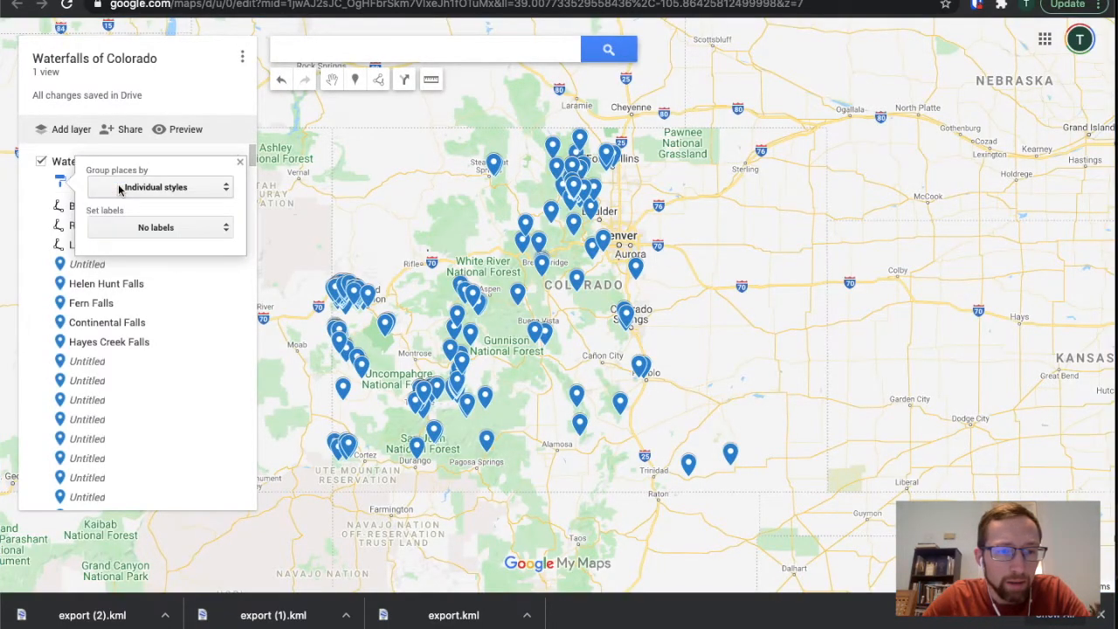
{"action": "left_click", "coordinate": [167, 227]}
{"action": "left_click", "coordinate": [186, 262]}
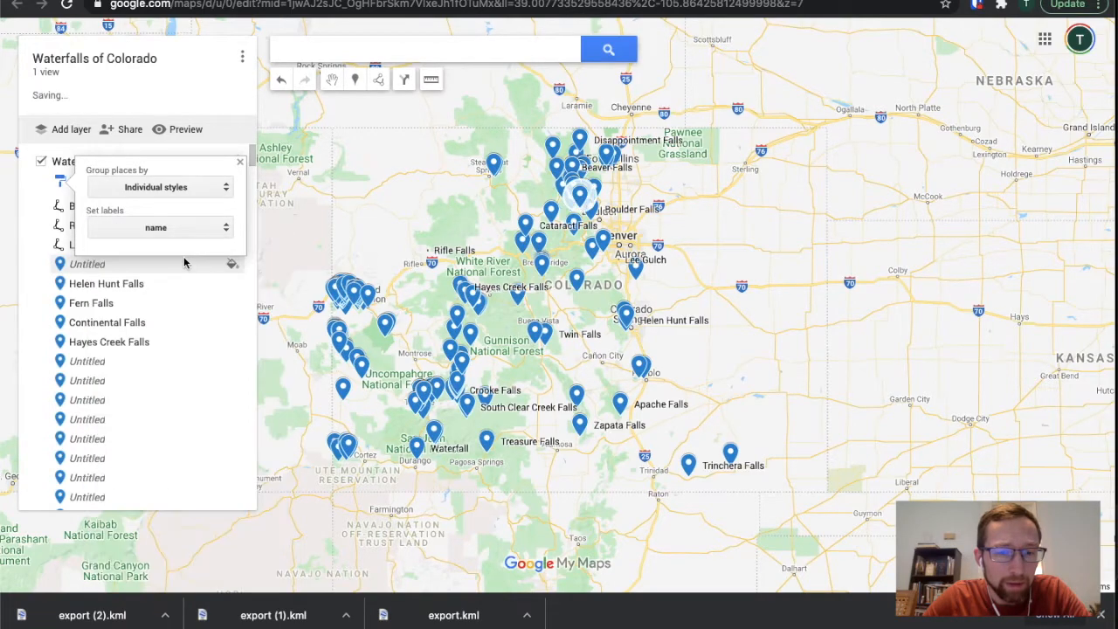
{"action": "left_click", "coordinate": [168, 193]}
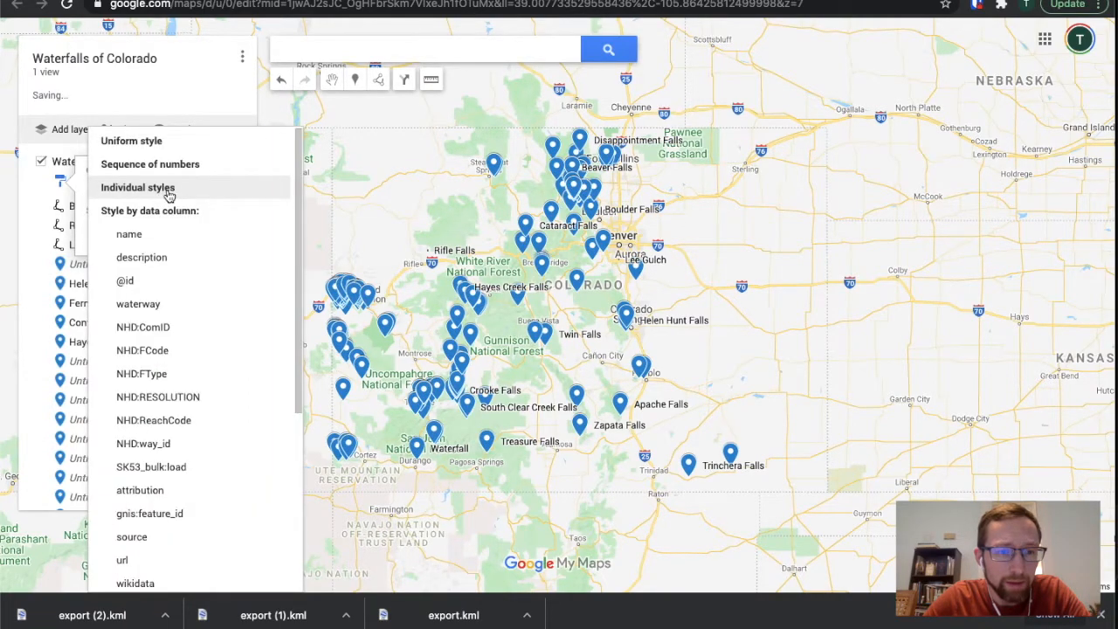
{"action": "left_click", "coordinate": [189, 143]}
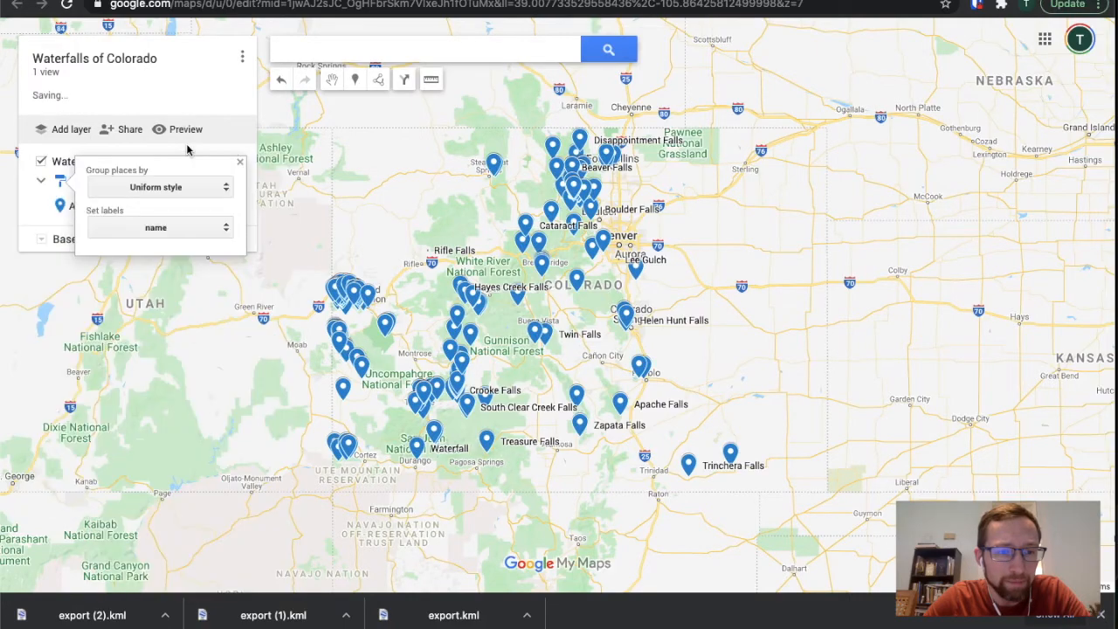
{"action": "left_click", "coordinate": [282, 180]}
Style all items in the Waterfalls layer with color RGB (0, 151, 167) and the waterfall icon found by filtering for "water"
{"action": "left_click", "coordinate": [230, 210]}
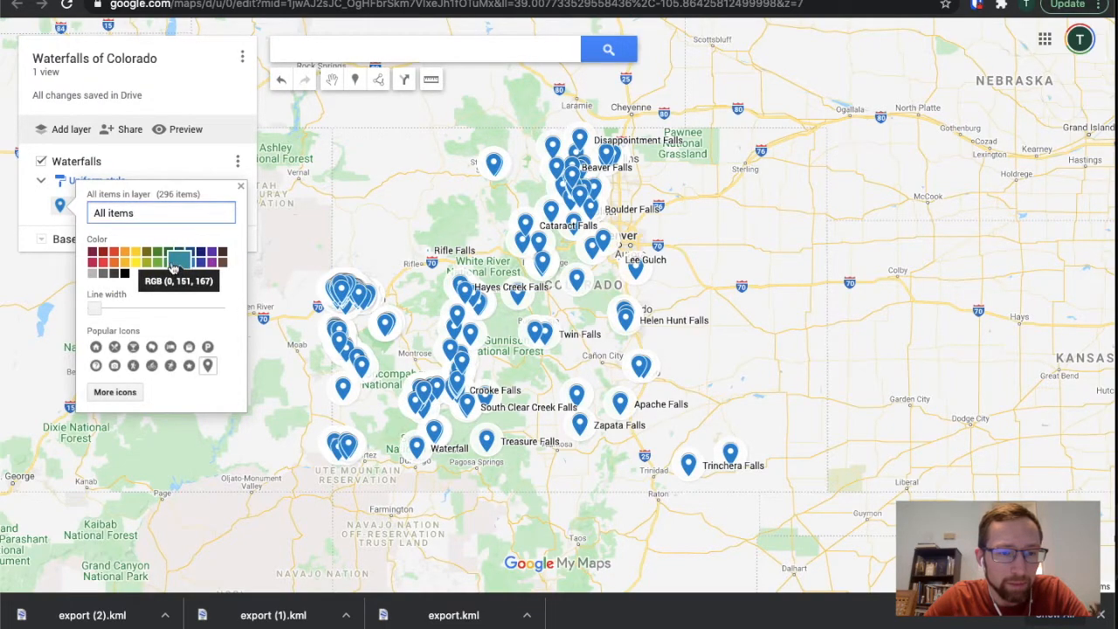
{"action": "left_click", "coordinate": [178, 265]}
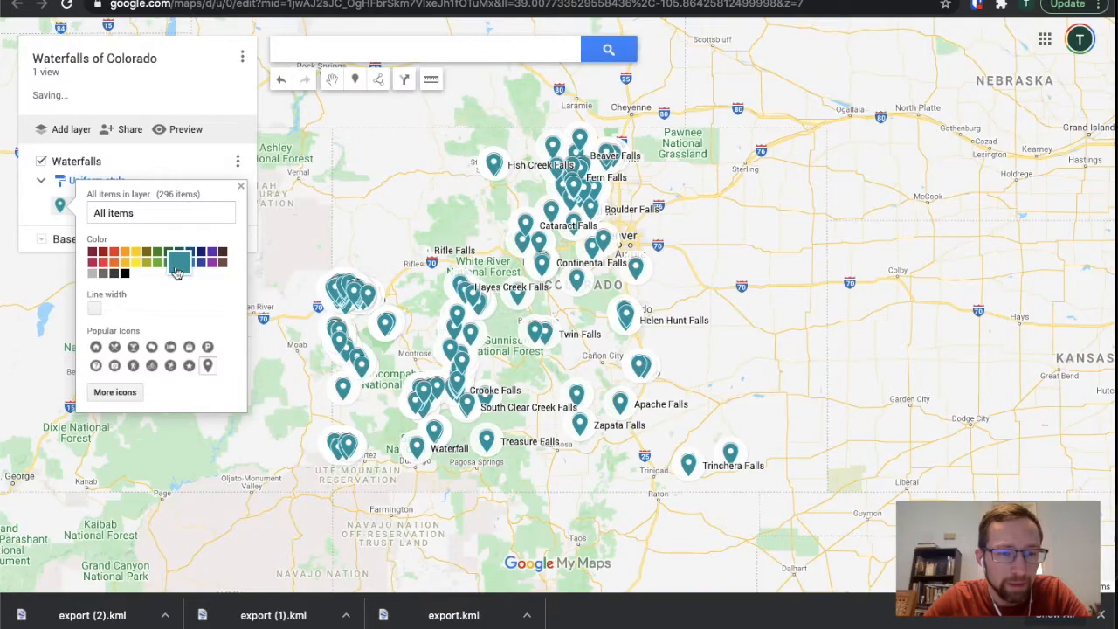
{"action": "left_click", "coordinate": [117, 391]}
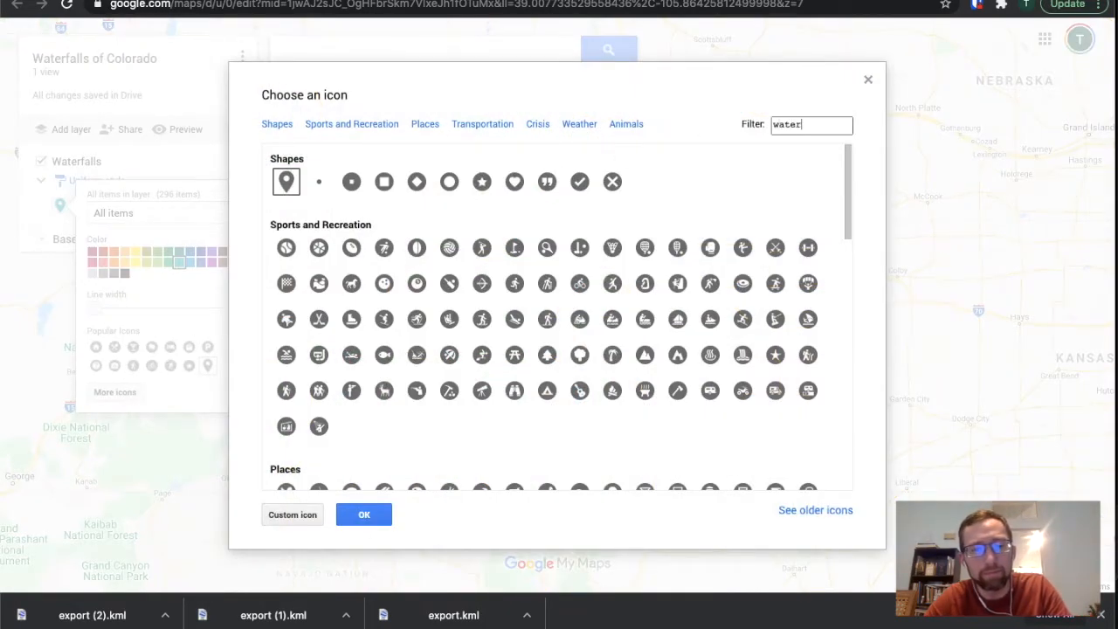
{"action": "left_click", "coordinate": [285, 214]}
{"action": "left_click", "coordinate": [367, 519]}
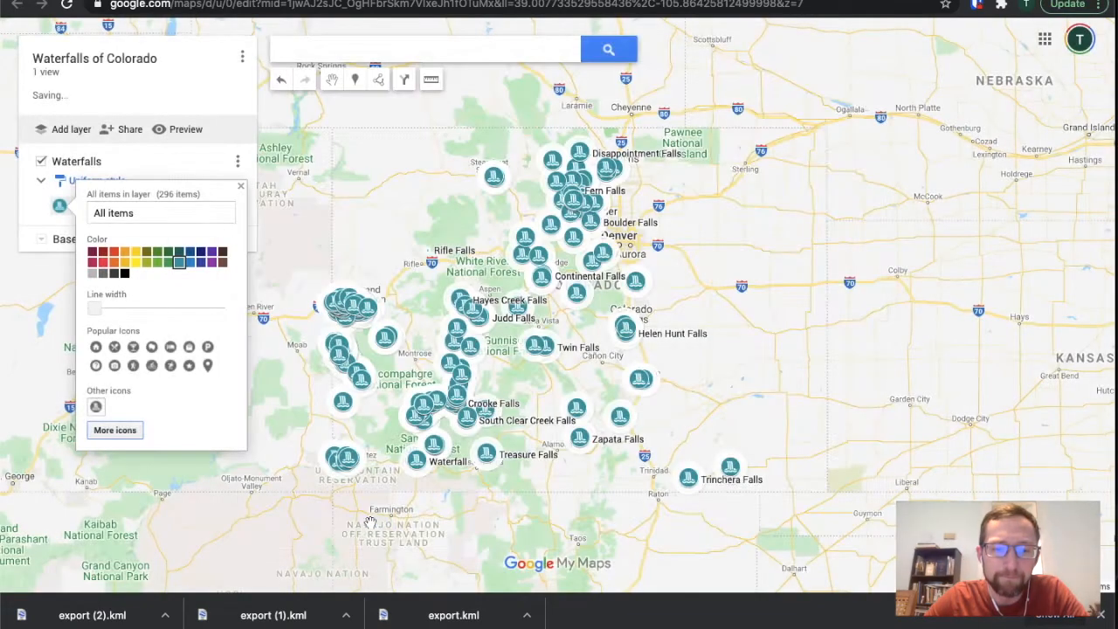
{"action": "left_click", "coordinate": [393, 197]}
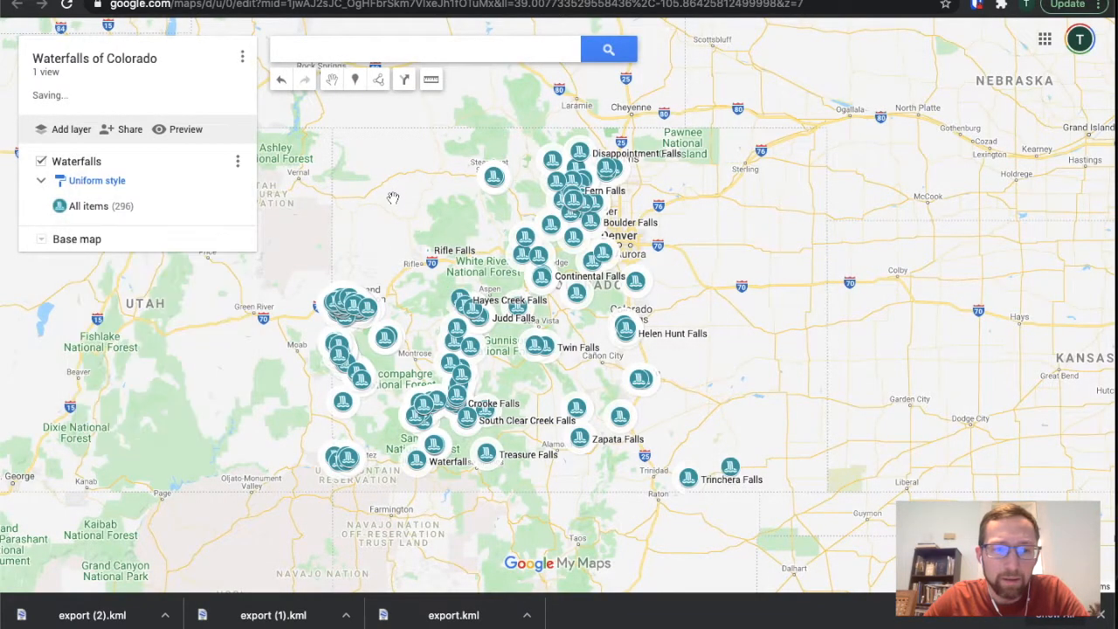
Enable link sharing and public access for the map, and select its sharing link
{"action": "left_click", "coordinate": [130, 131]}
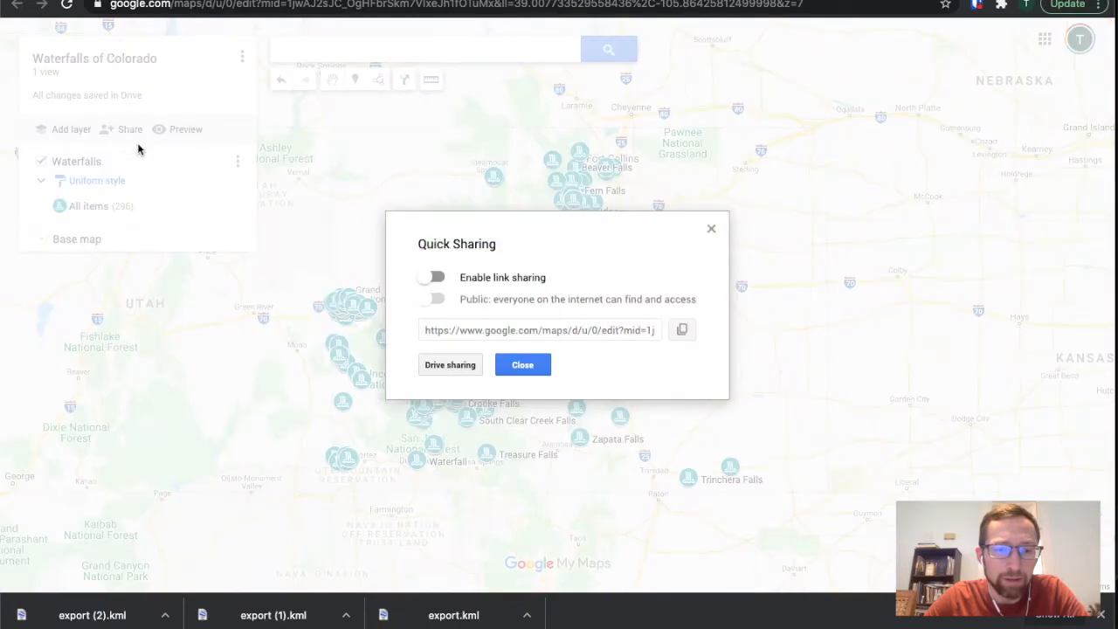
{"action": "left_click", "coordinate": [434, 277]}
{"action": "left_click", "coordinate": [437, 301]}
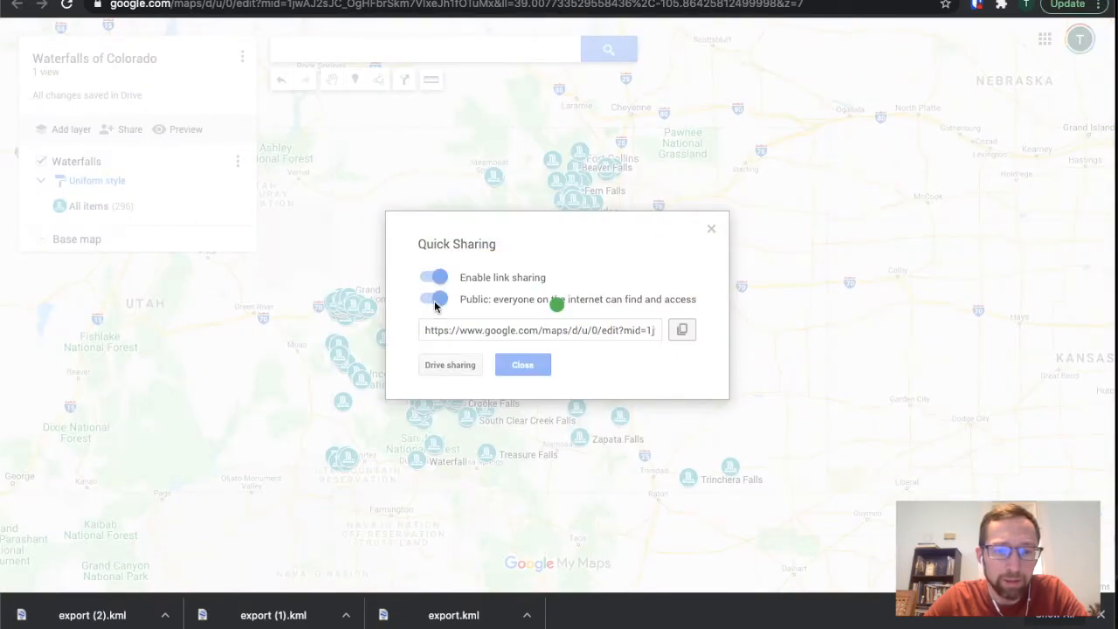
{"action": "left_click", "coordinate": [450, 330]}
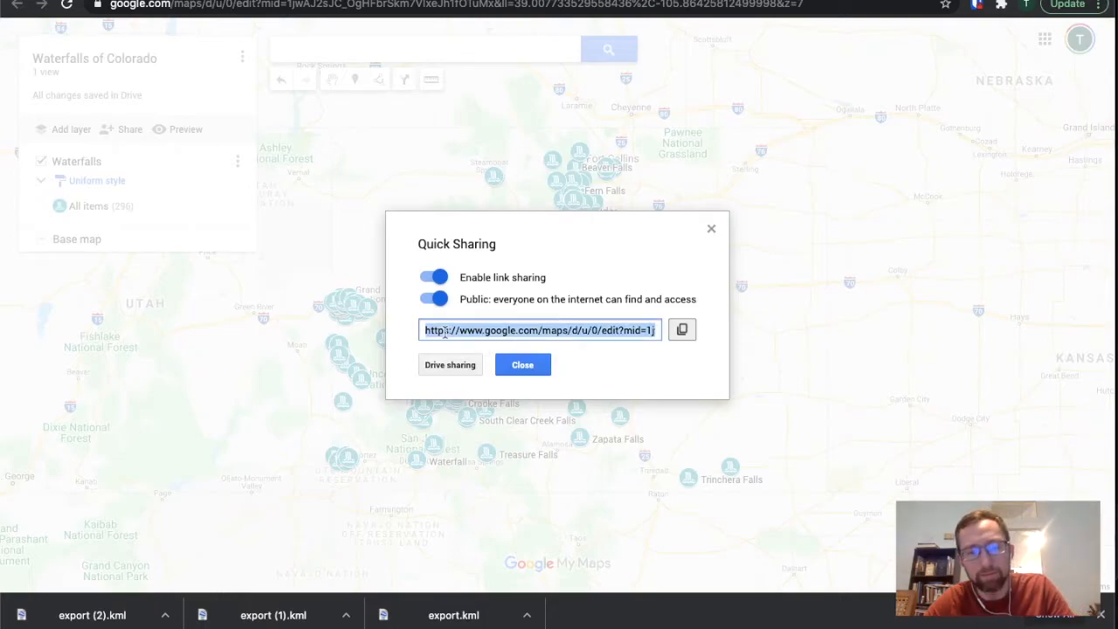
{"action": "left_click", "coordinate": [512, 365]}
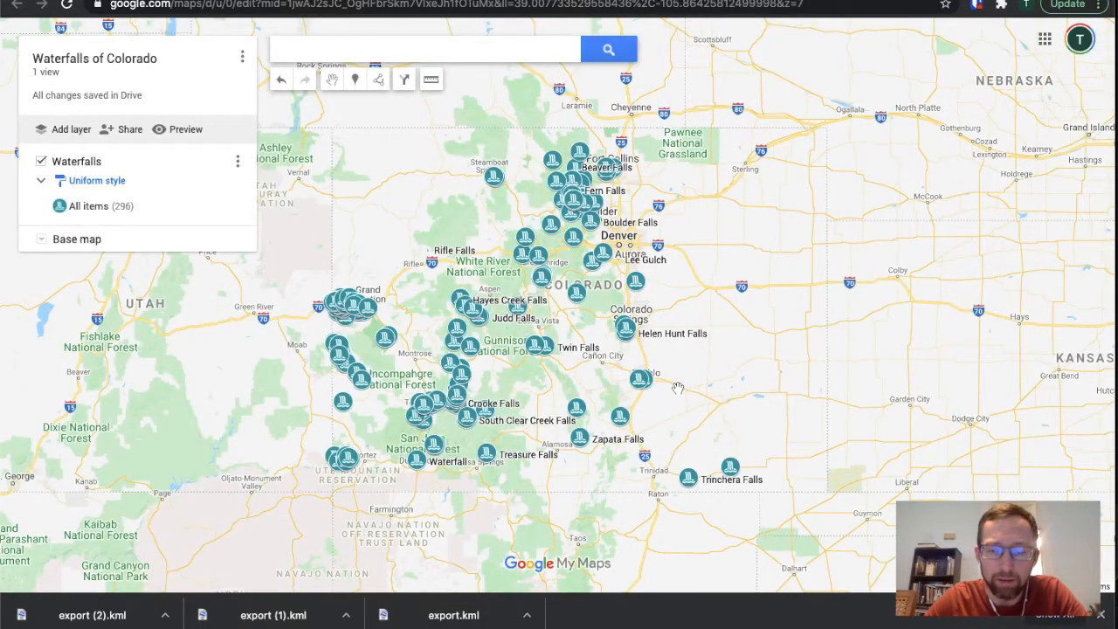